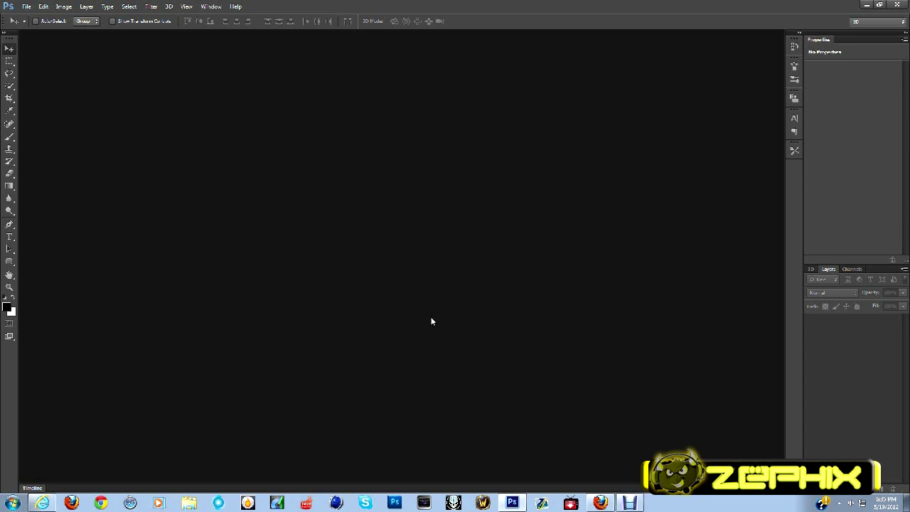
# Open the File menu from the empty Photoshop workspace
pyautogui.click(364, 244)
pyautogui.click(368, 221)
pyautogui.click(283, 210)
pyautogui.click(26, 7)
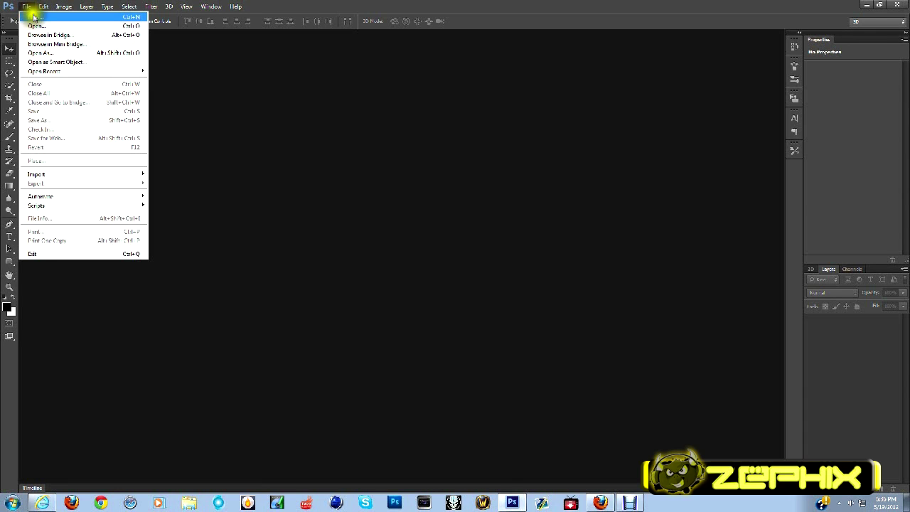
# Start a File > New document, clear its Width value, and bring the YouTube browser forward
pyautogui.click(36, 22)
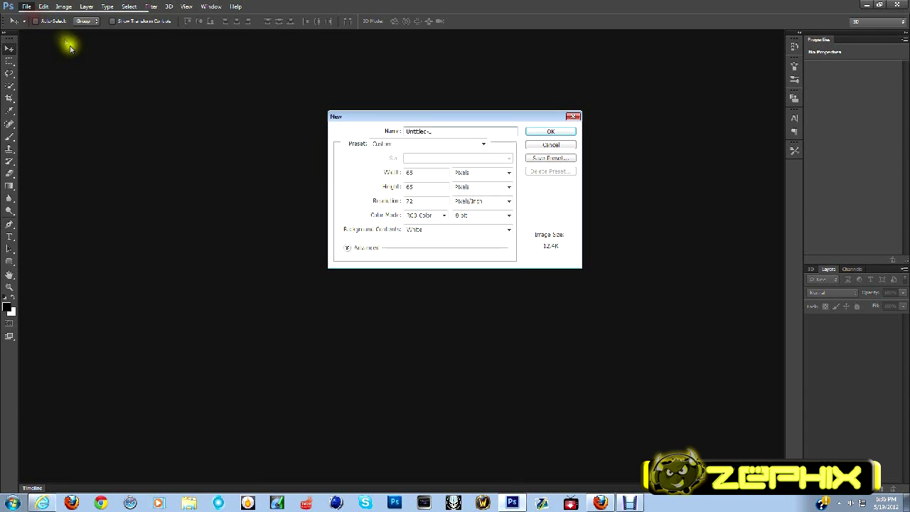
pyautogui.doubleClick(411, 173)
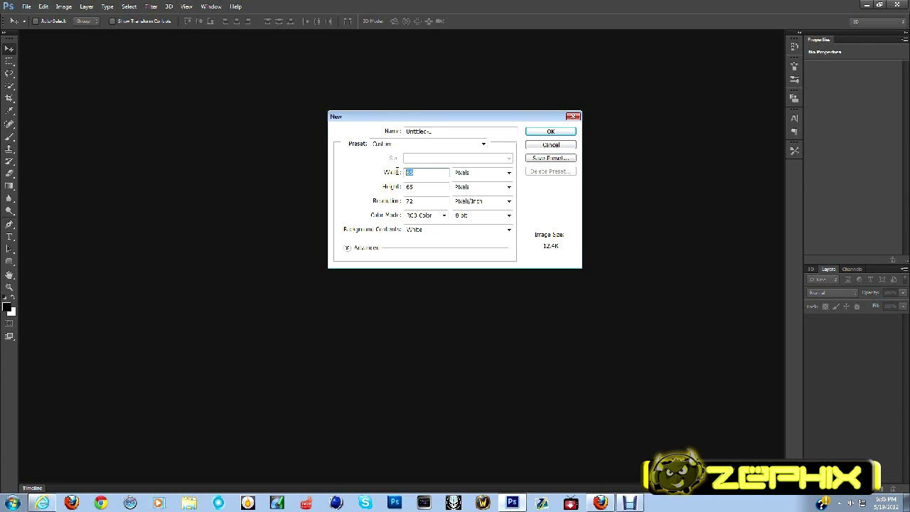
pyautogui.press('BackSpace')
pyautogui.click(44, 504)
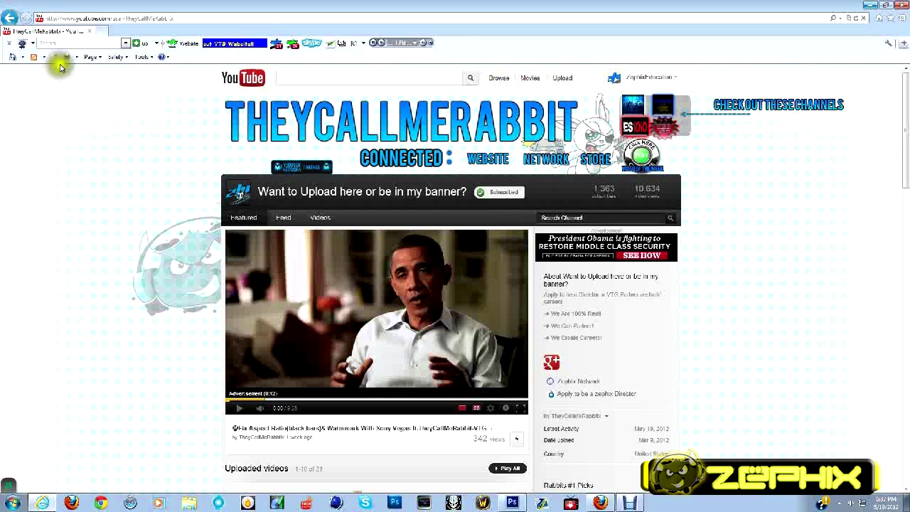
# Select the YouTube page address and close the Internet Explorer window
pyautogui.click(38, 20)
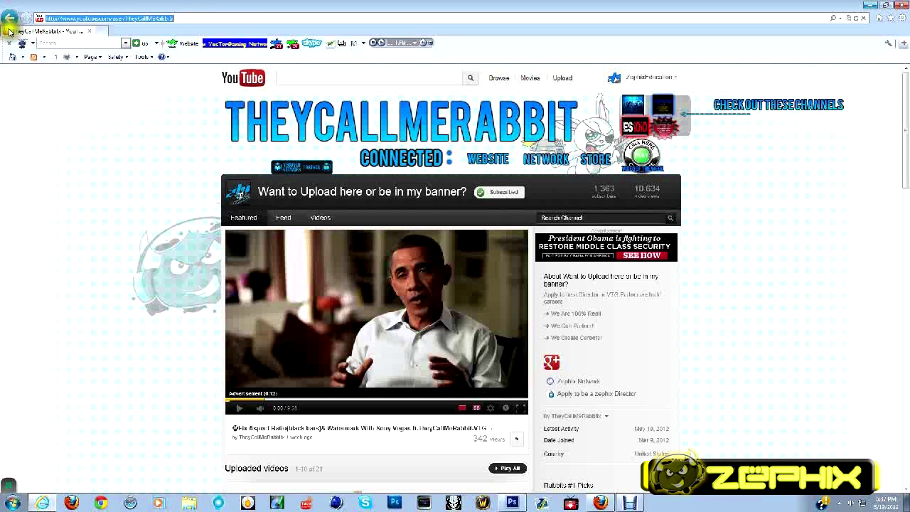
pyautogui.click(24, 33)
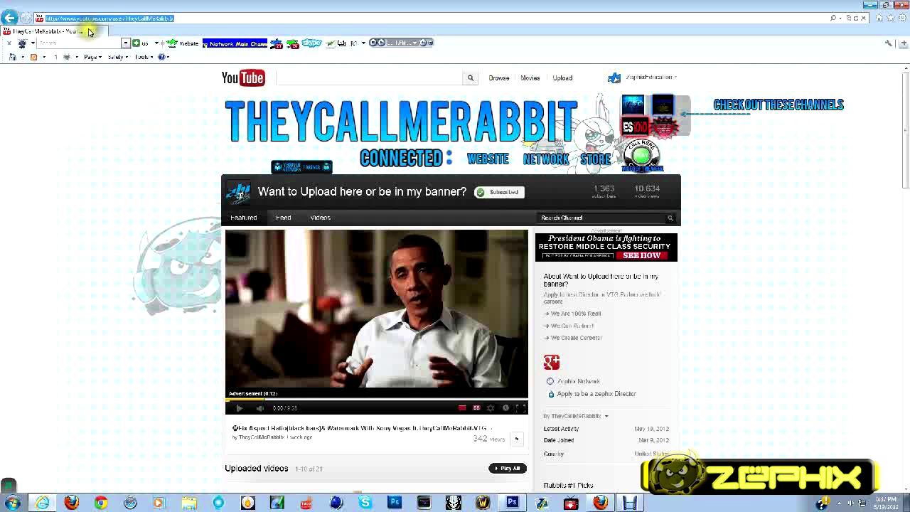
pyautogui.click(46, 11)
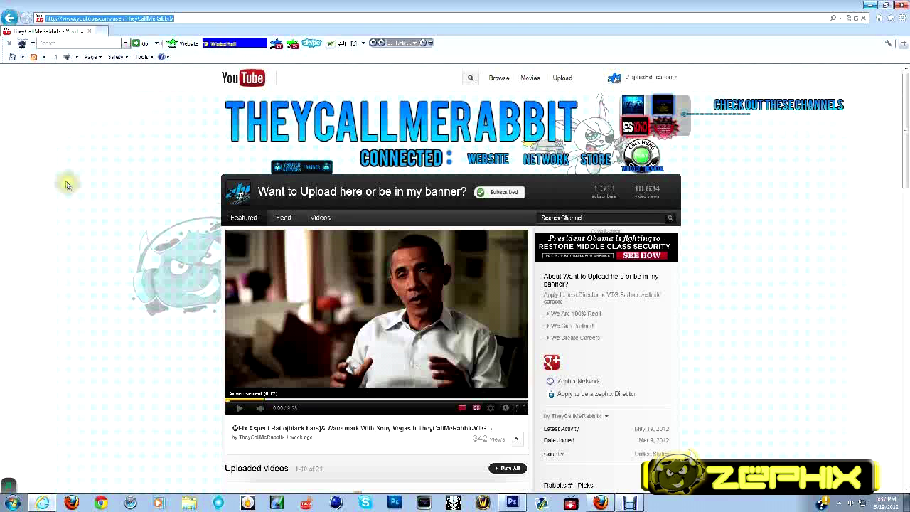
pyautogui.click(901, 9)
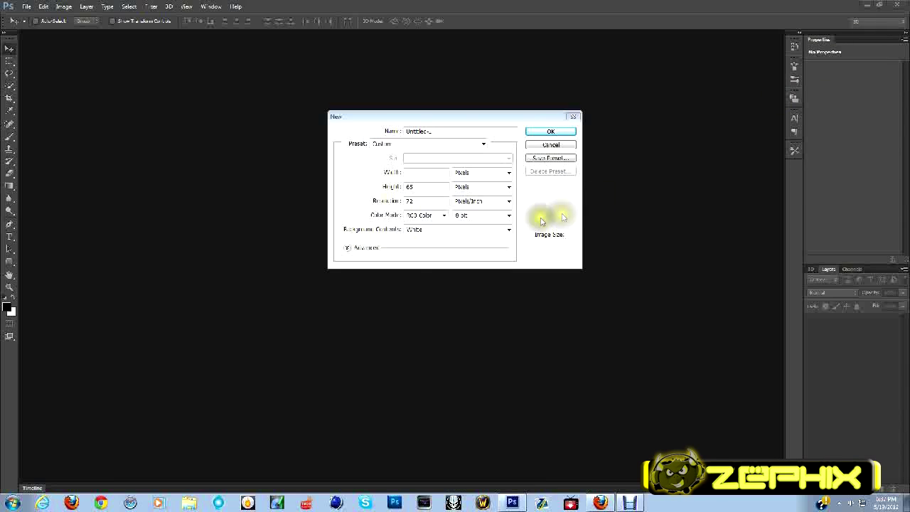
# Dismiss the invalid-entry error and rename the new document to favicon
pyautogui.click(263, 328)
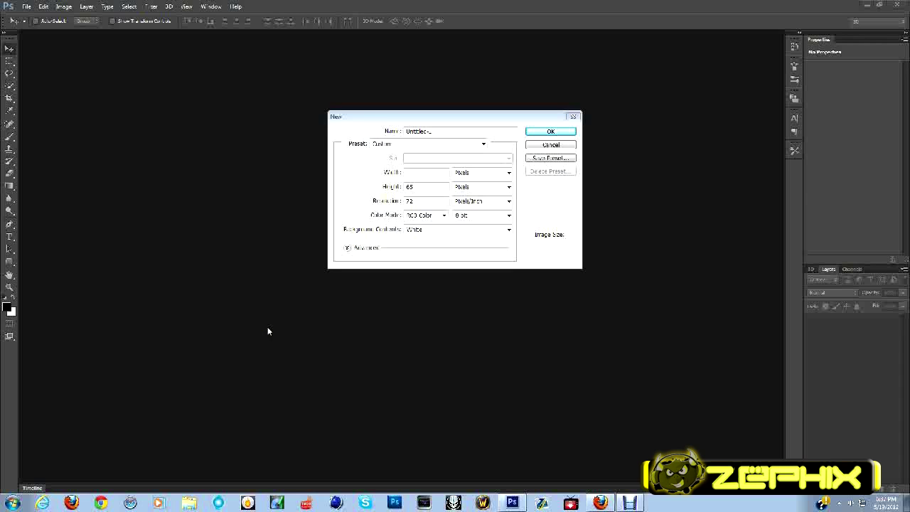
pyautogui.click(272, 311)
pyautogui.click(316, 214)
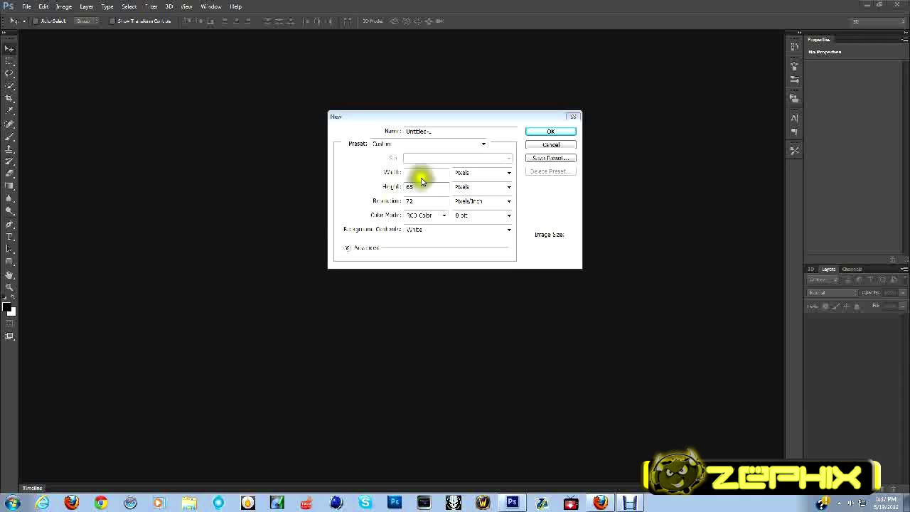
pyautogui.click(432, 131)
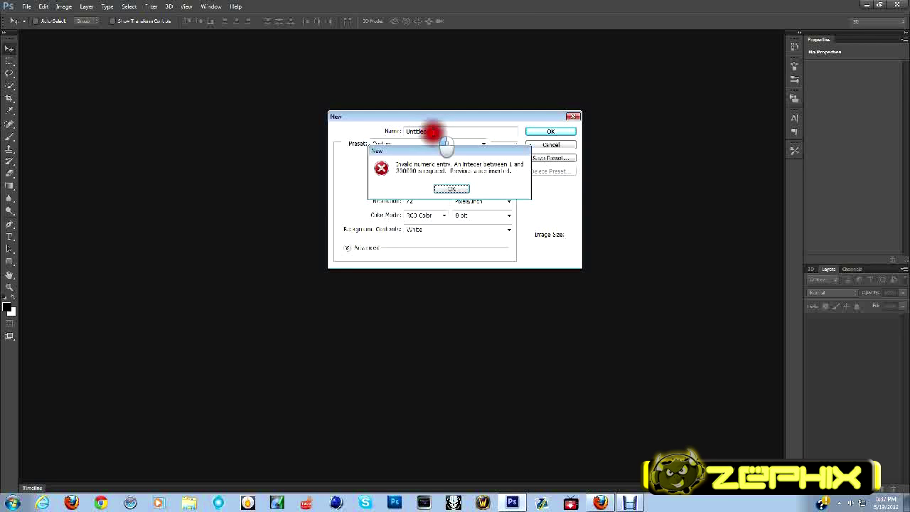
pyautogui.click(458, 189)
pyautogui.click(433, 130)
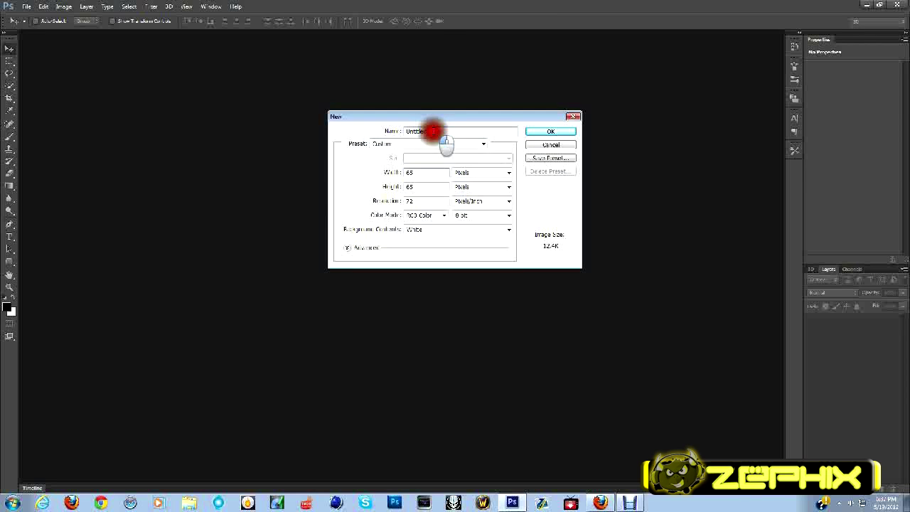
pyautogui.press('BackSpace')
pyautogui.press('BackSpace')
pyautogui.press('BackSpace')
pyautogui.press('BackSpace')
pyautogui.press('BackSpace')
pyautogui.press('BackSpace')
pyautogui.press('BackSpace')
pyautogui.press('BackSpace')
pyautogui.press('BackSpace')
pyautogui.press('BackSpace')
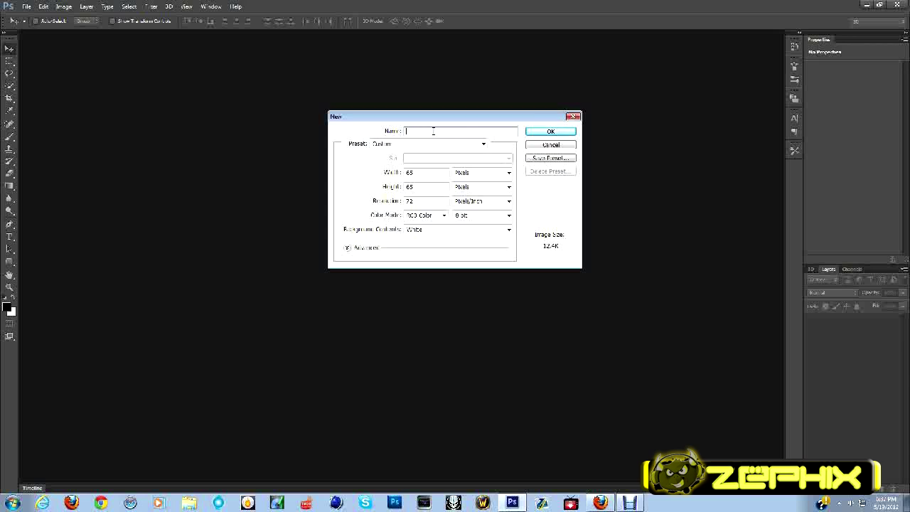
pyautogui.write('favicon')
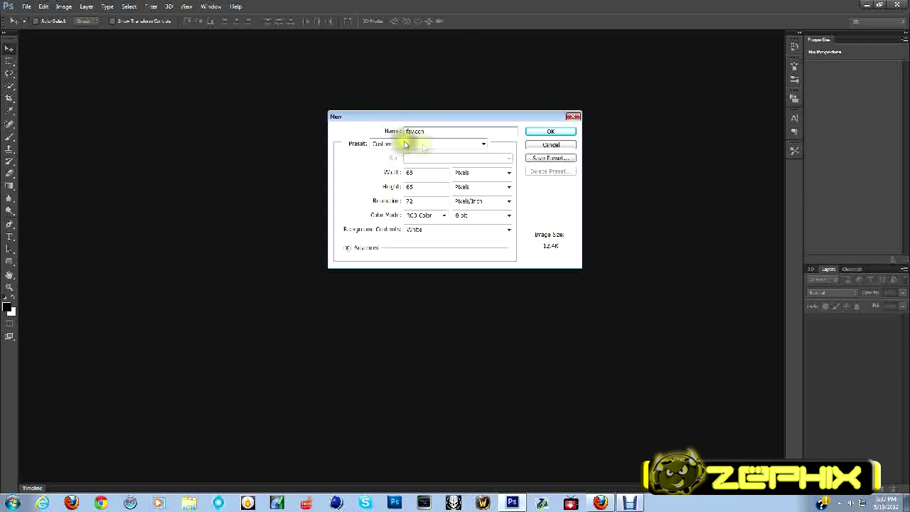
# Set the width to 65 pixels and create the 65 × 65 favicon document
pyautogui.click(421, 173)
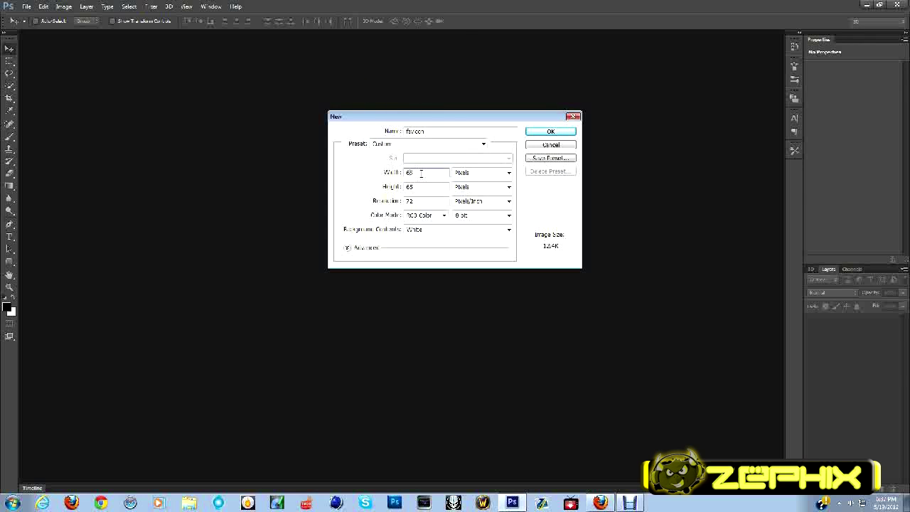
pyautogui.press('BackSpace')
pyautogui.press('BackSpace')
pyautogui.write('65')
pyautogui.click(423, 187)
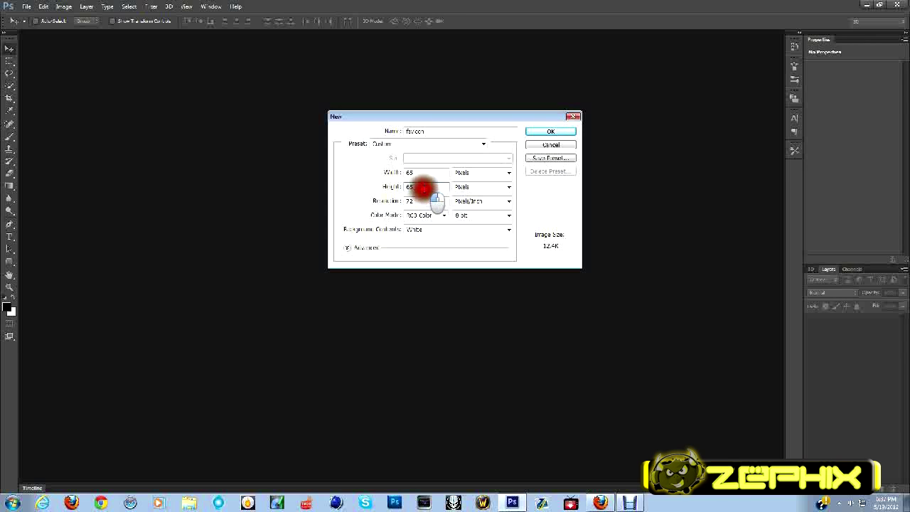
pyautogui.click(549, 131)
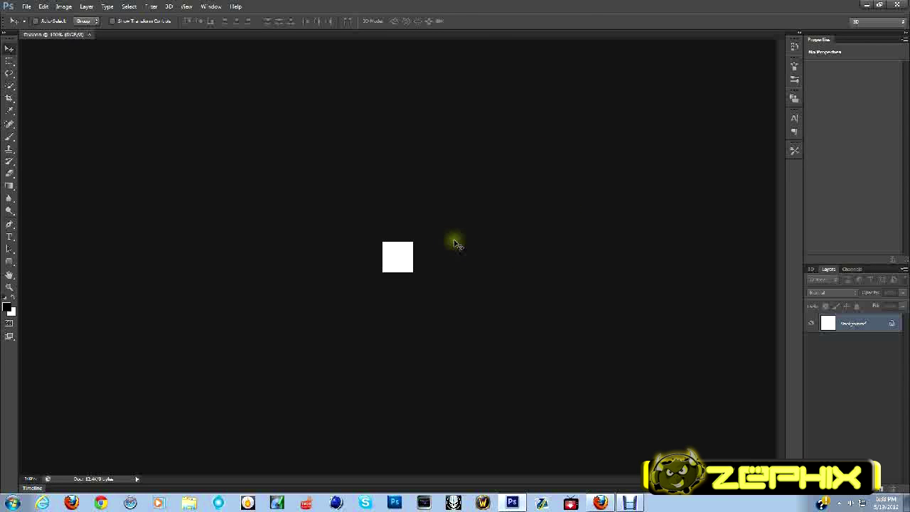
# Zoom in on the white canvas and type the ztv text onto it
pyautogui.click(9, 287)
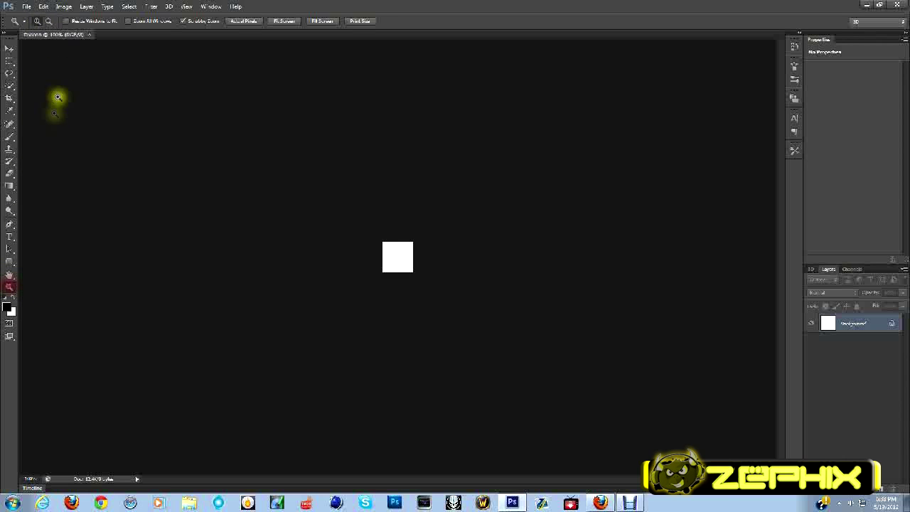
pyautogui.click(37, 21)
pyautogui.click(408, 271)
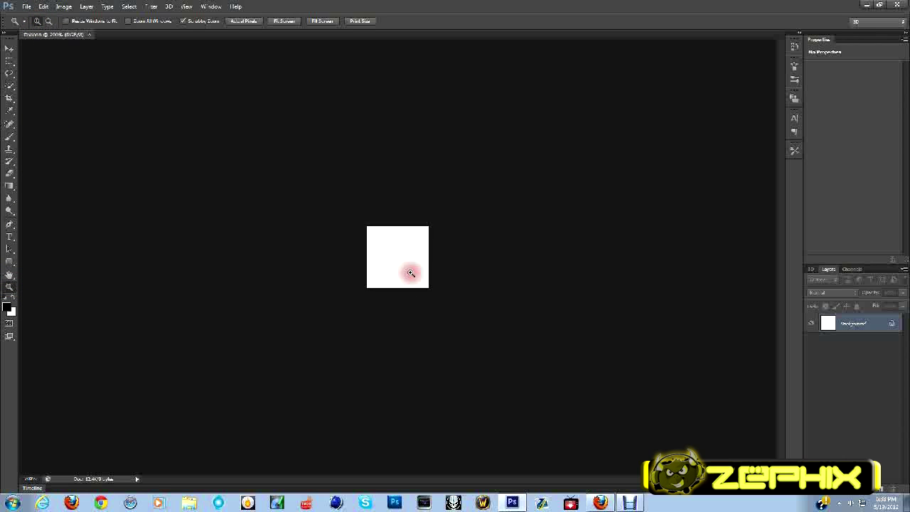
pyautogui.click(409, 271)
pyautogui.click(9, 237)
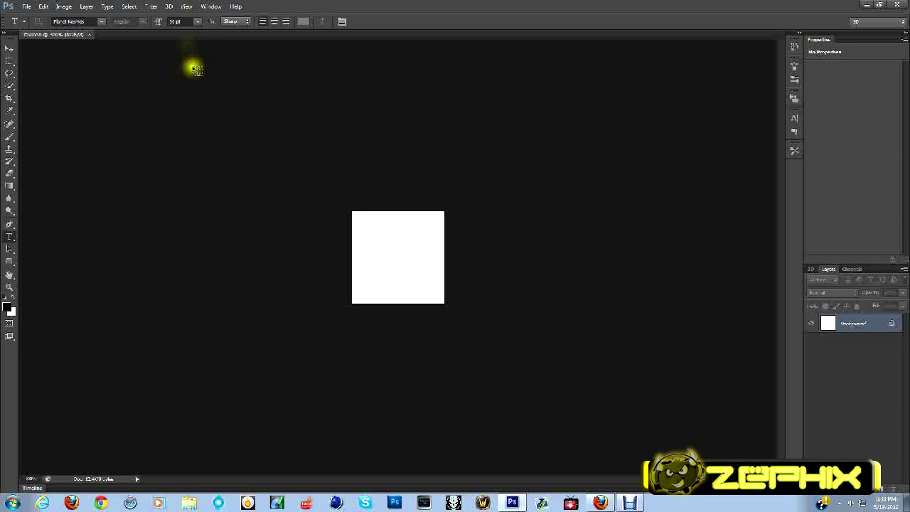
pyautogui.click(355, 249)
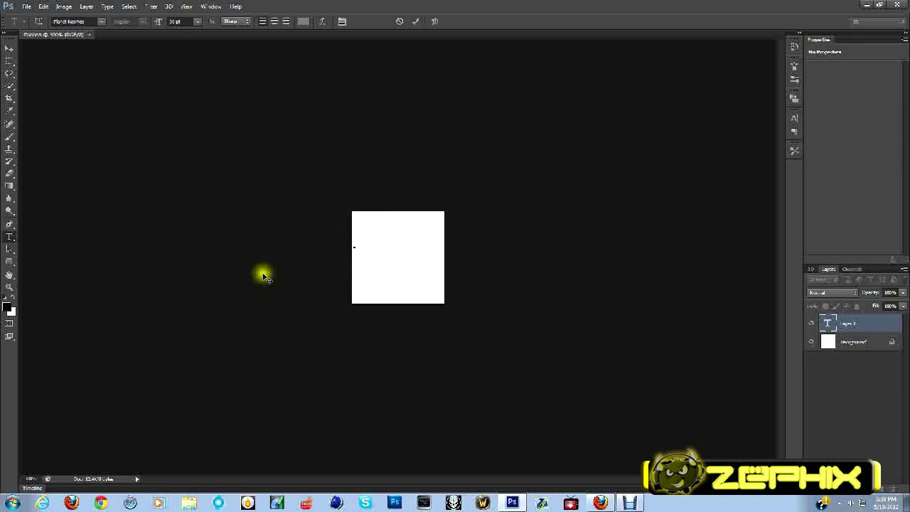
pyautogui.write('zep')
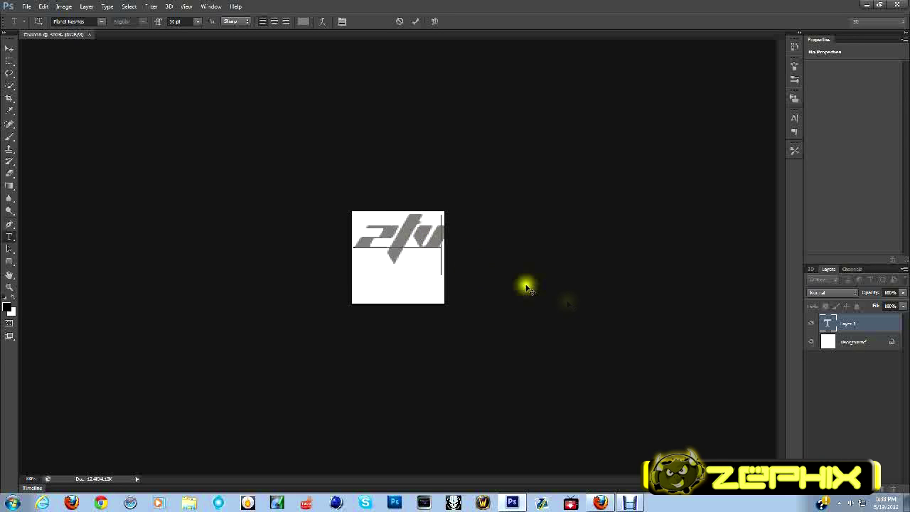
pyautogui.click(884, 324)
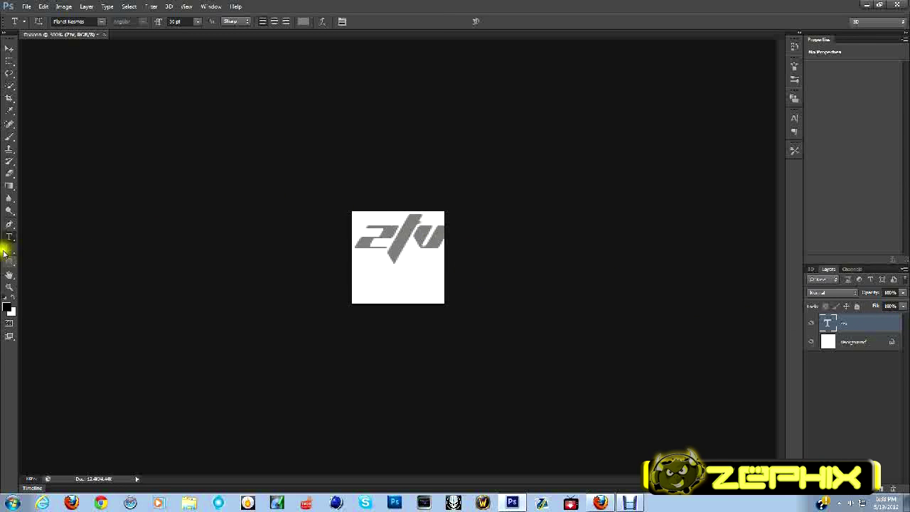
# Zoom back out, centre the ztv text and rotate it about 12.5° counter-clockwise
pyautogui.click(8, 287)
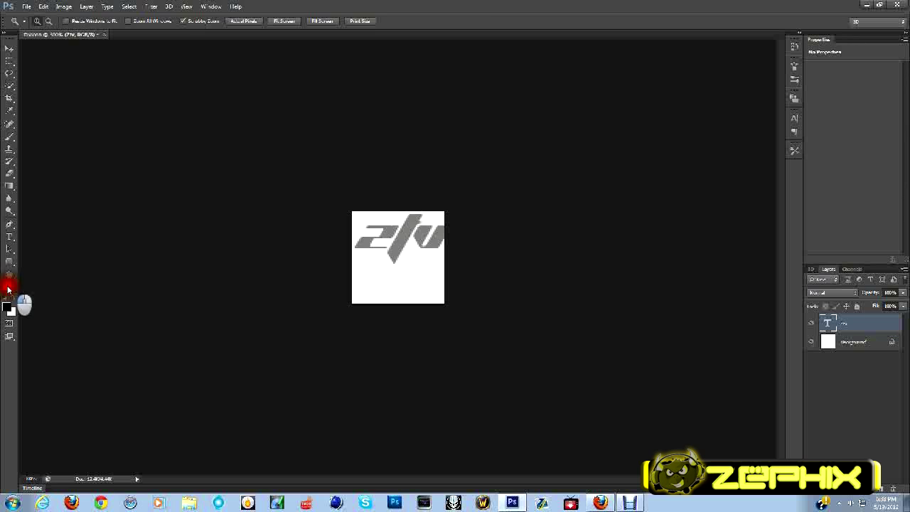
pyautogui.click(42, 20)
pyautogui.click(413, 262)
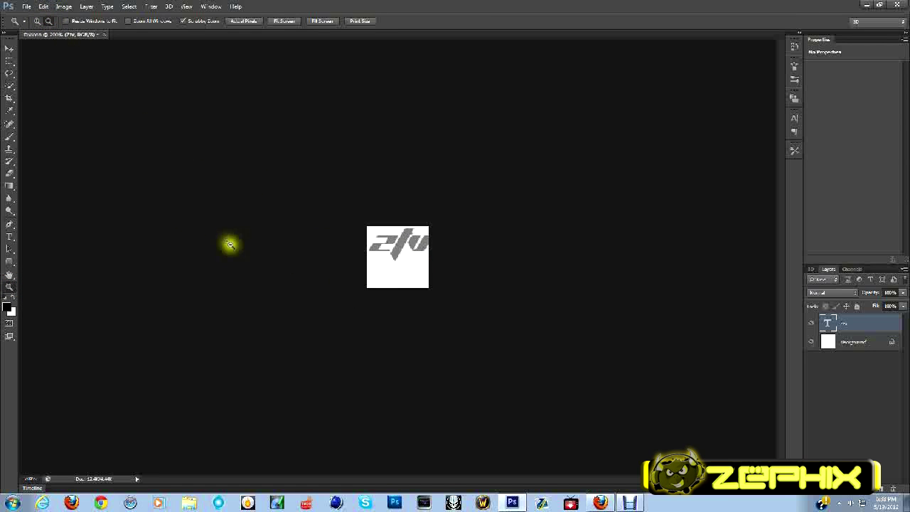
pyautogui.click(9, 52)
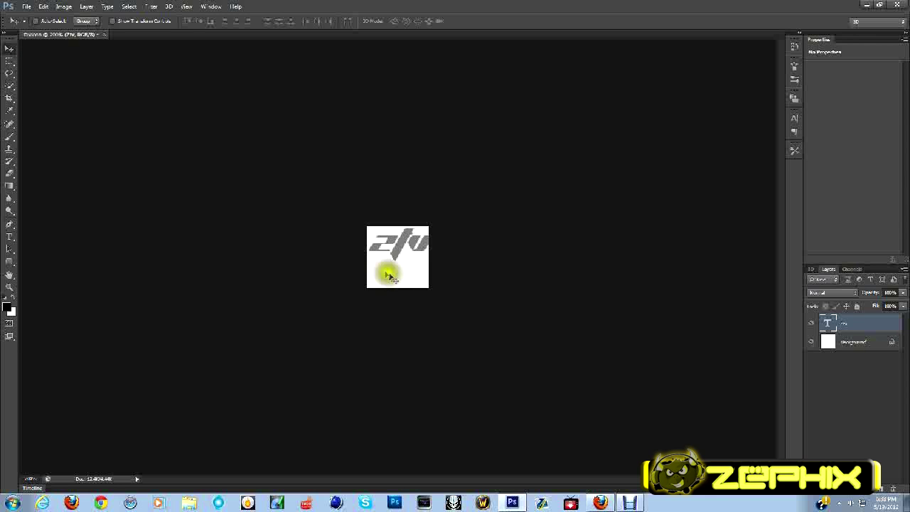
pyautogui.hotkey('ctrl', 't')
pyautogui.moveTo(402, 243); pyautogui.dragTo(403, 252)
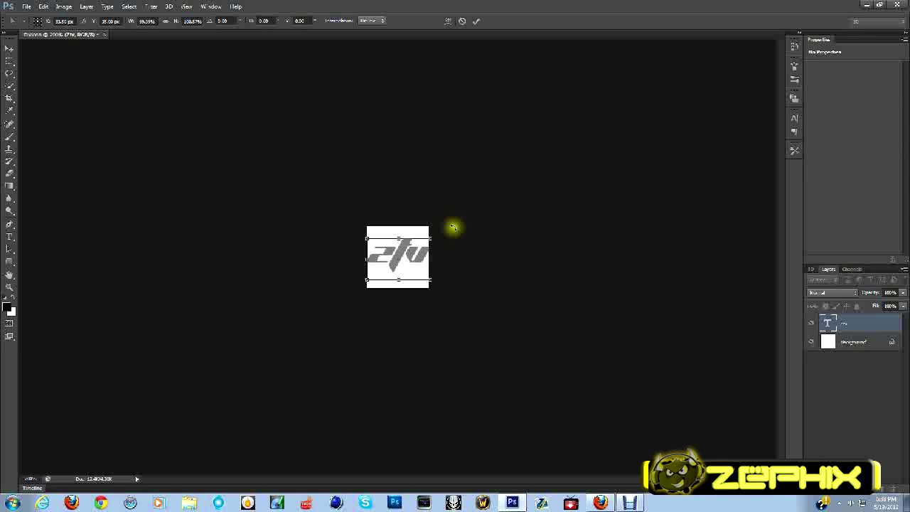
pyautogui.moveTo(444, 225); pyautogui.dragTo(423, 235)
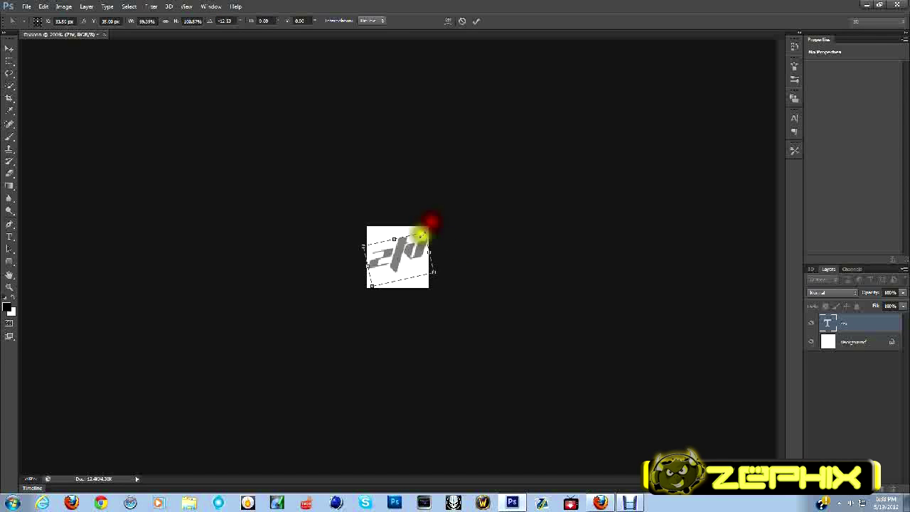
pyautogui.press('Return')
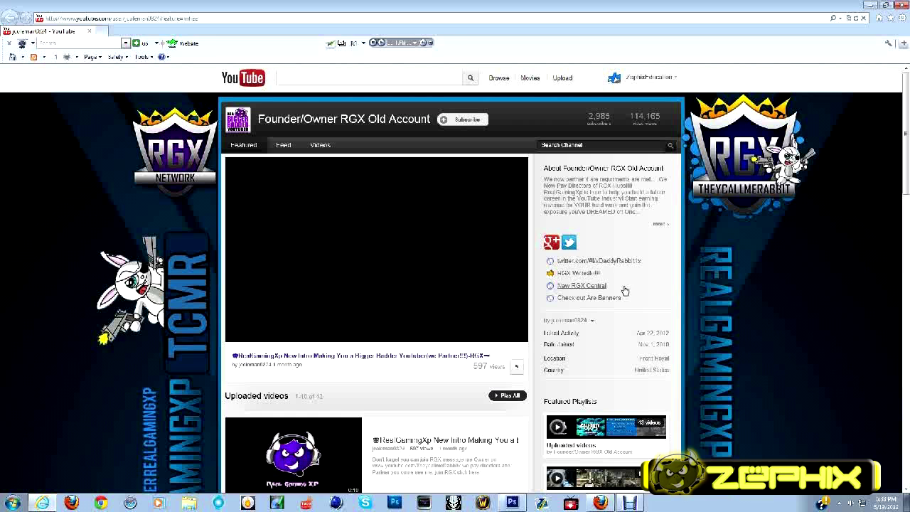
pyautogui.scroll(-3, 624, 290)
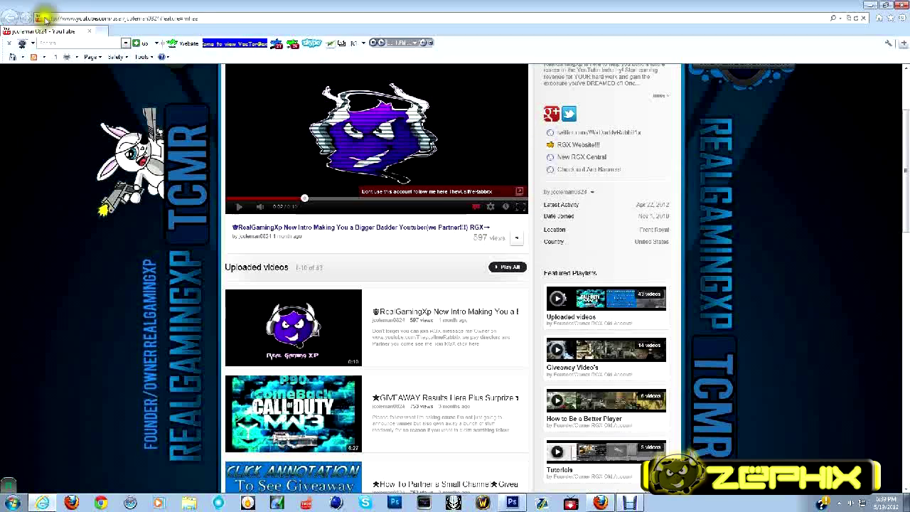
pyautogui.scroll(-4, 556, 442)
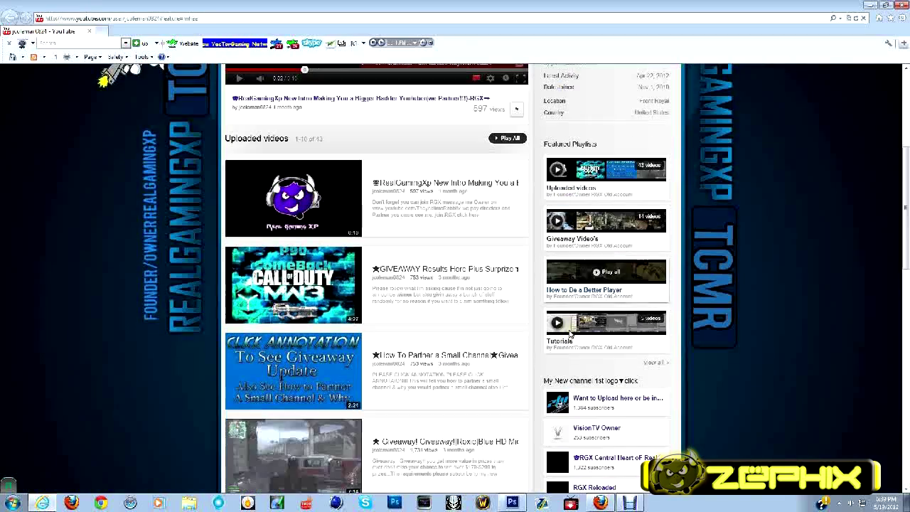
pyautogui.scroll(5, 569, 335)
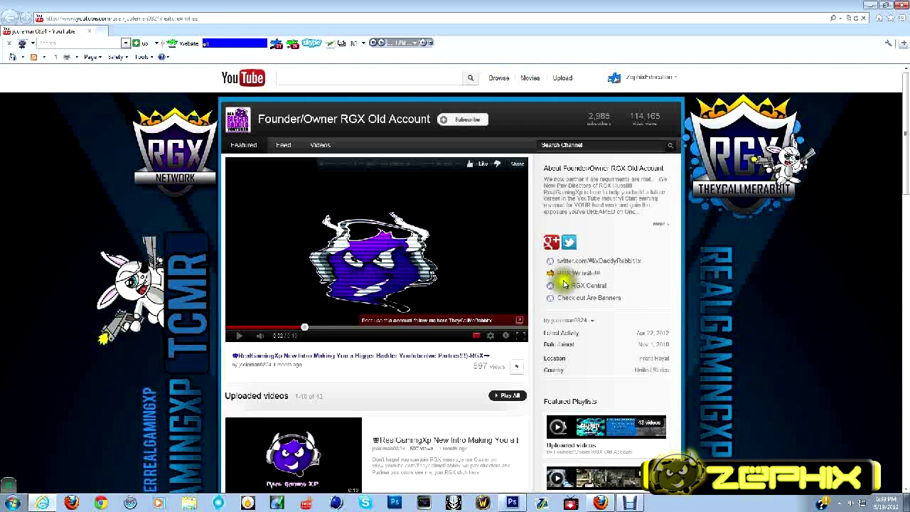
pyautogui.scroll(-6, 604, 231)
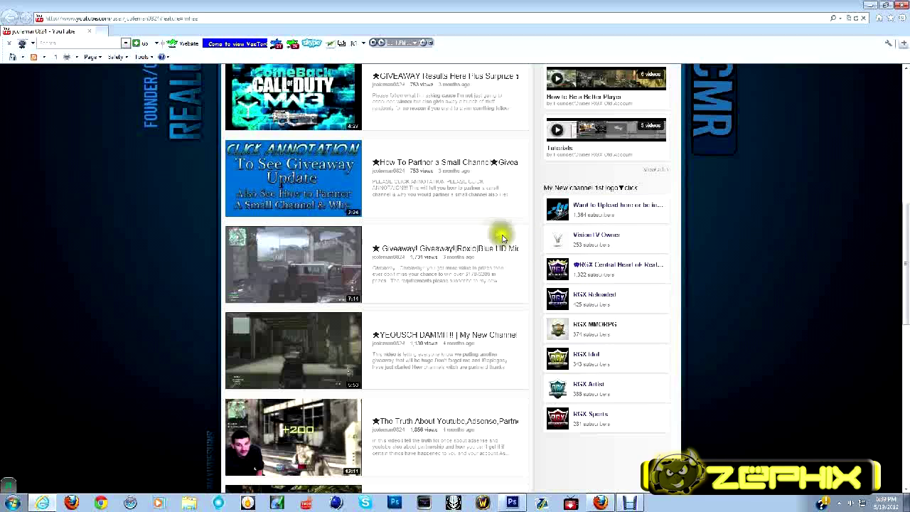
pyautogui.scroll(7, 512, 235)
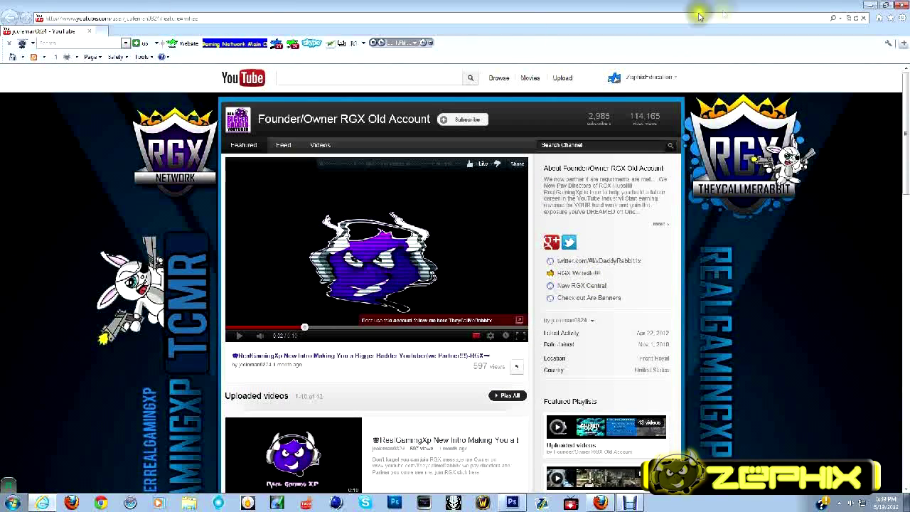
pyautogui.click(893, 8)
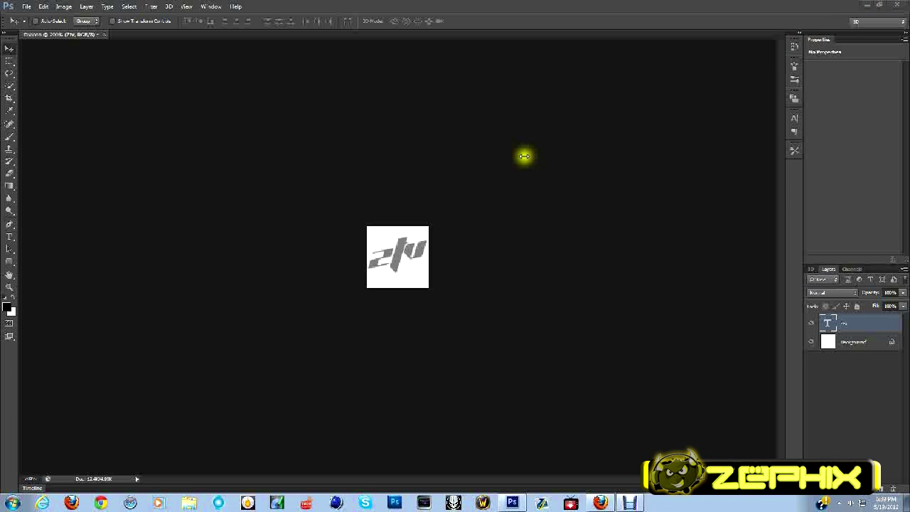
# Give the ztv text layer a cyan Color Overlay style
pyautogui.click(878, 321)
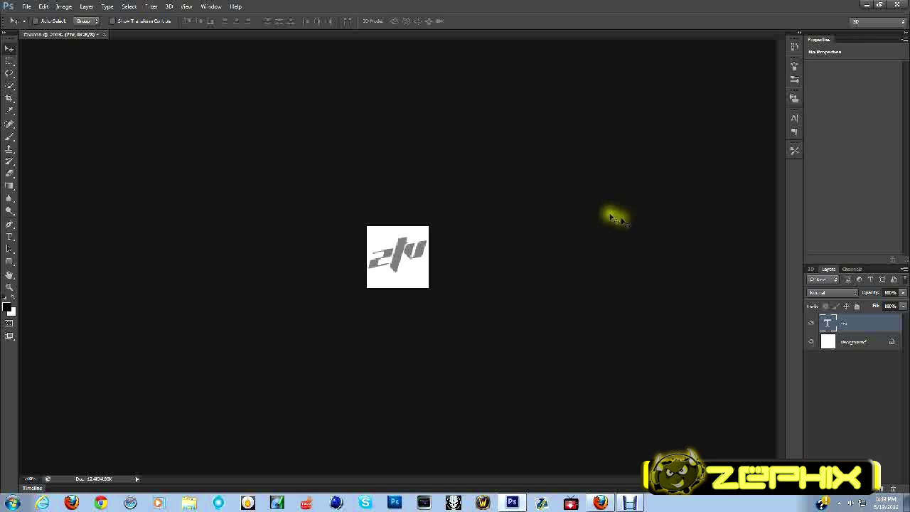
pyautogui.click(869, 320)
pyautogui.doubleClick(869, 320)
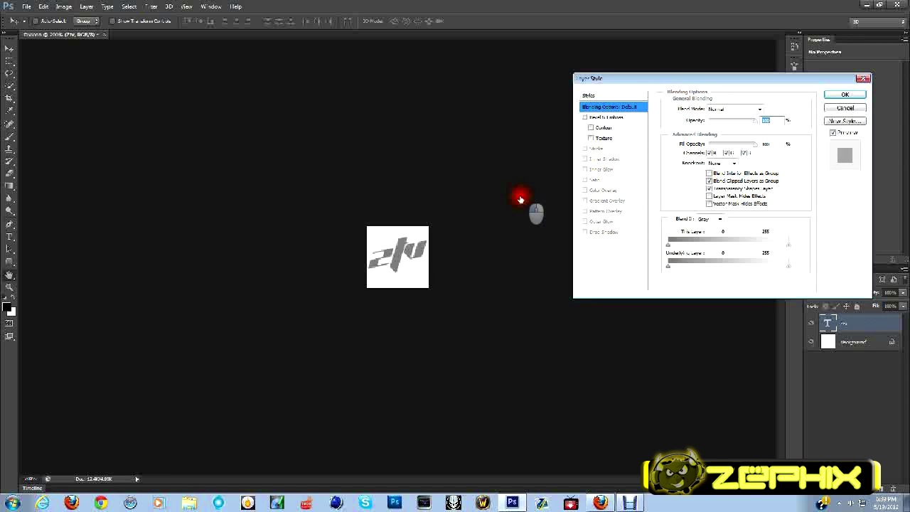
pyautogui.click(597, 191)
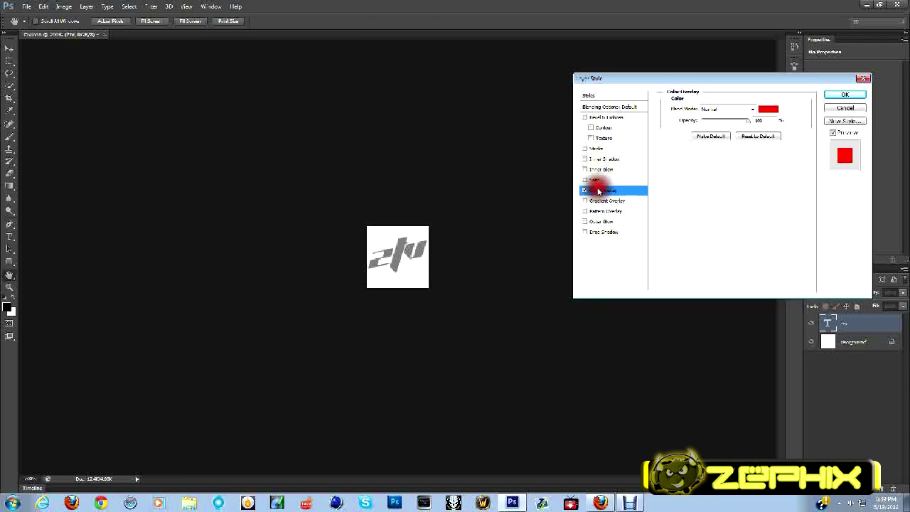
pyautogui.click(768, 109)
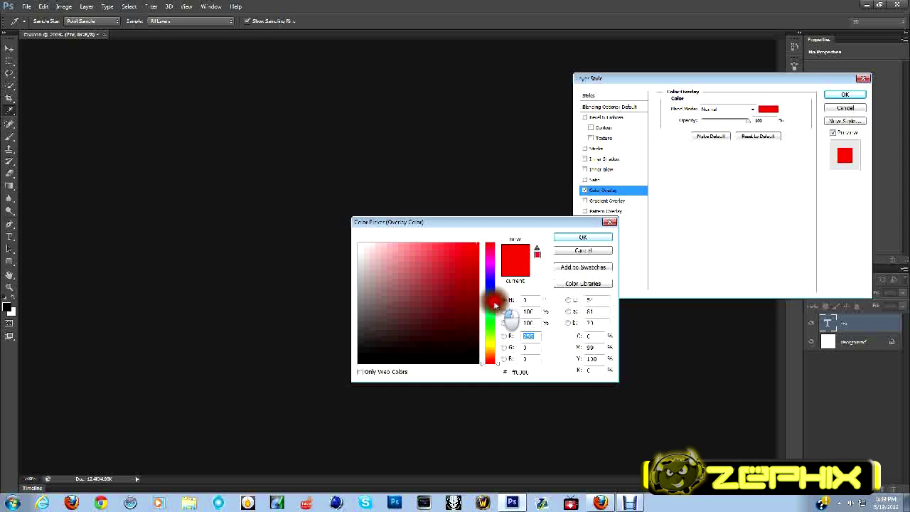
pyautogui.click(491, 301)
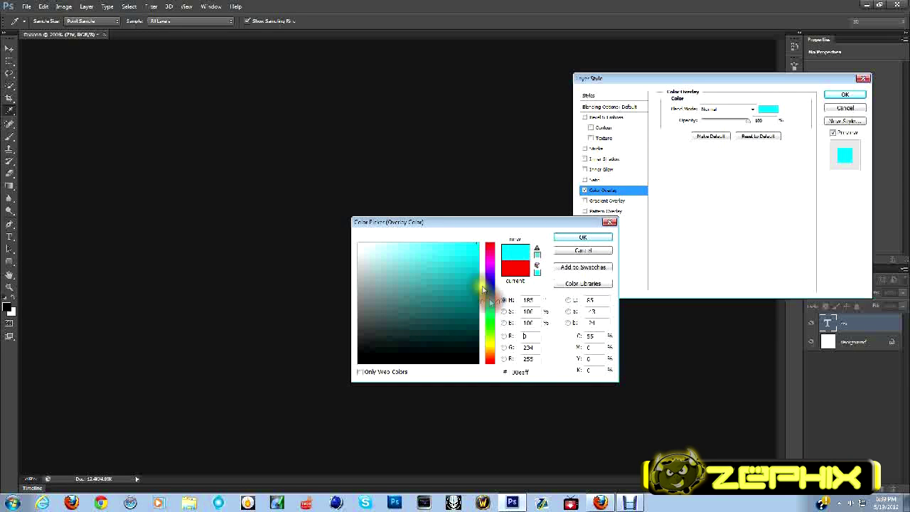
pyautogui.click(572, 237)
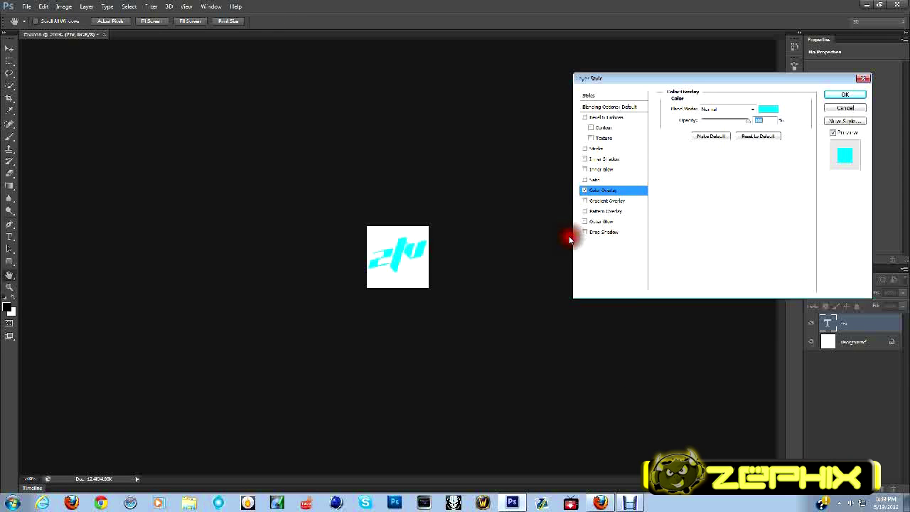
# Add a black Normal Outer Glow at 100% opacity with wider spread, and apply
pyautogui.click(604, 222)
pyautogui.click(715, 109)
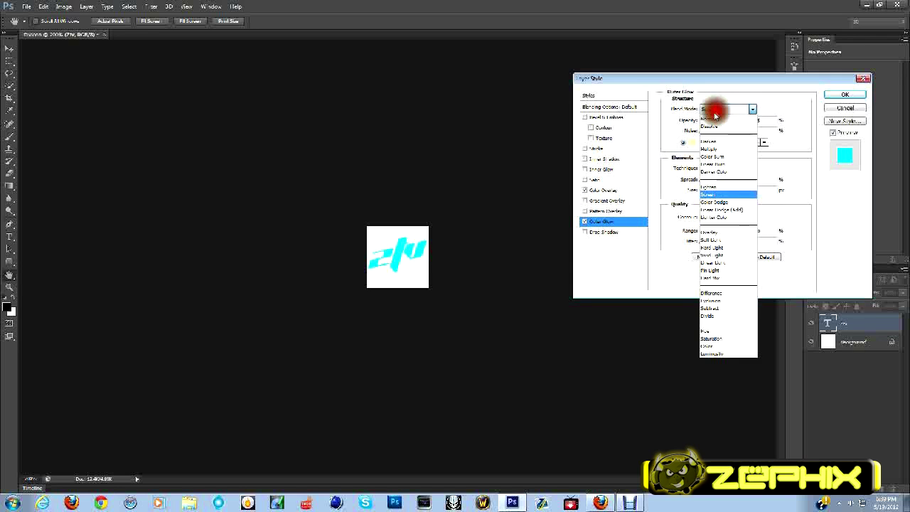
pyautogui.click(713, 120)
pyautogui.click(692, 142)
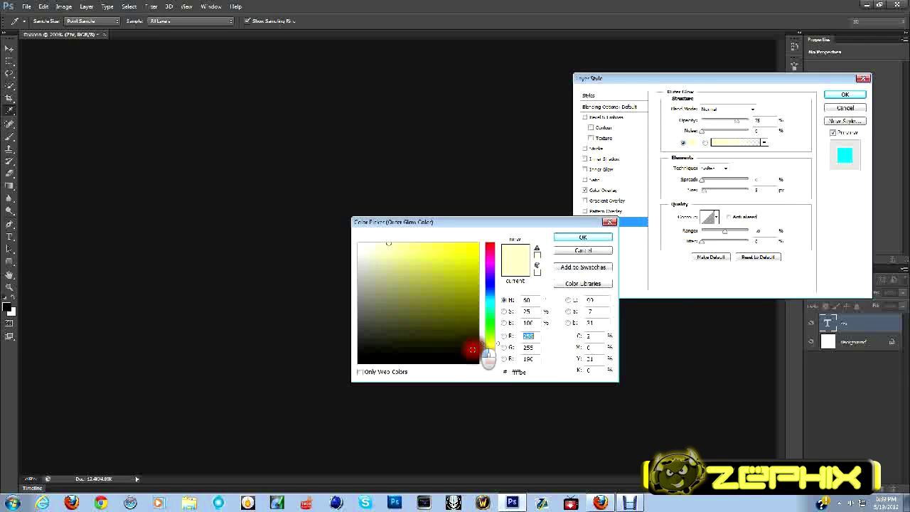
pyautogui.click(475, 363)
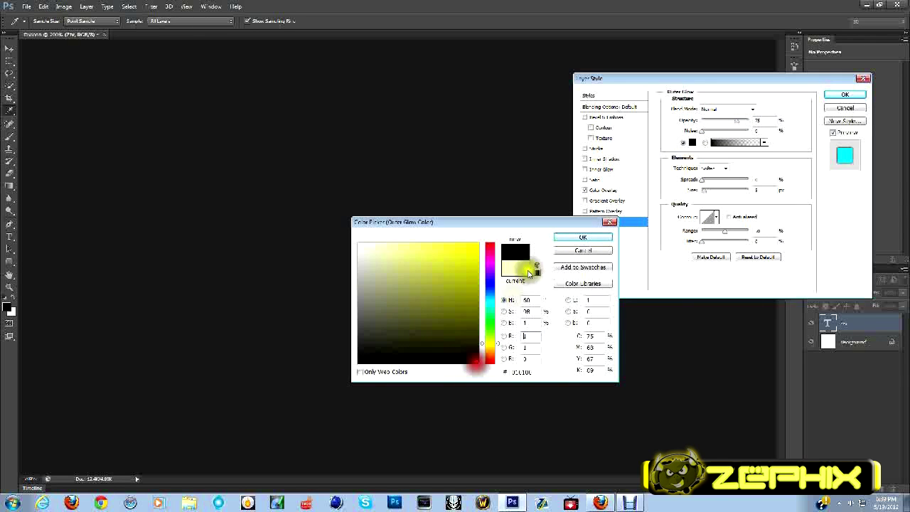
pyautogui.click(569, 236)
pyautogui.moveTo(739, 124); pyautogui.dragTo(761, 126)
pyautogui.moveTo(708, 182); pyautogui.dragTo(724, 181)
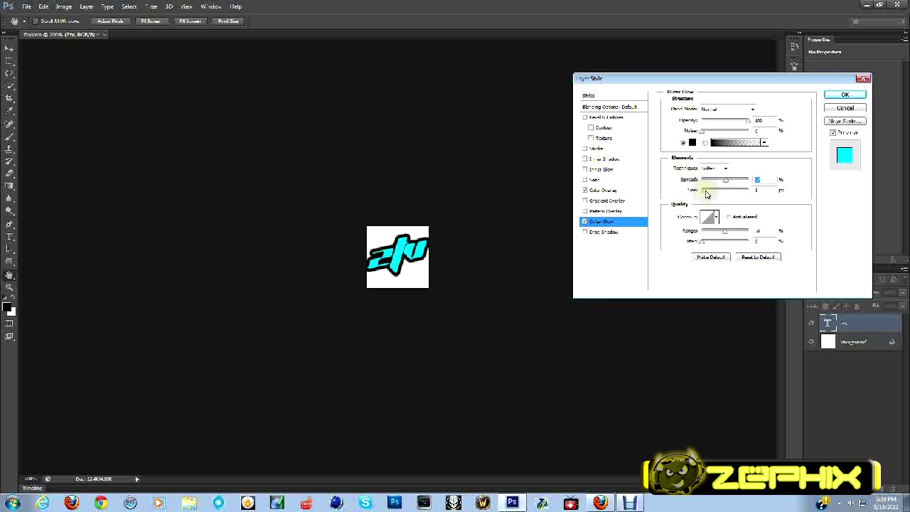
pyautogui.click(844, 94)
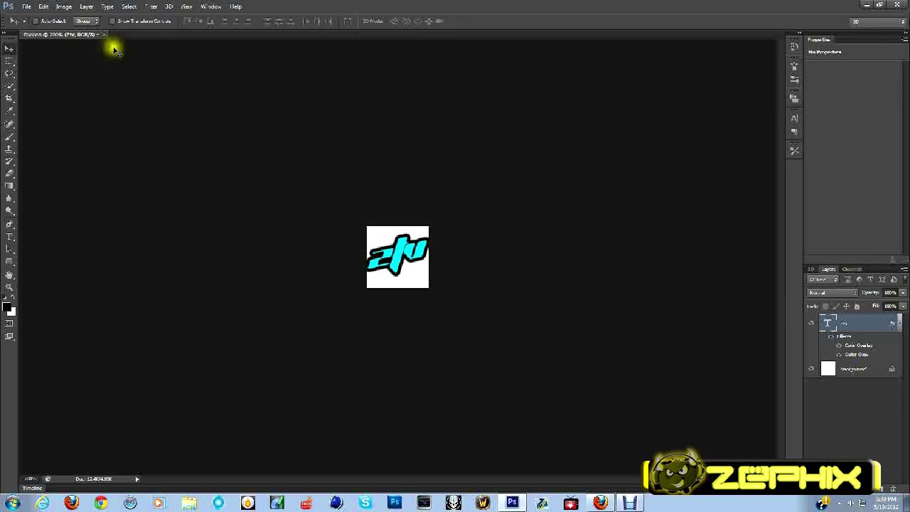
# Zoom the favicon view out to 66.7% and open the File menu
pyautogui.click(10, 285)
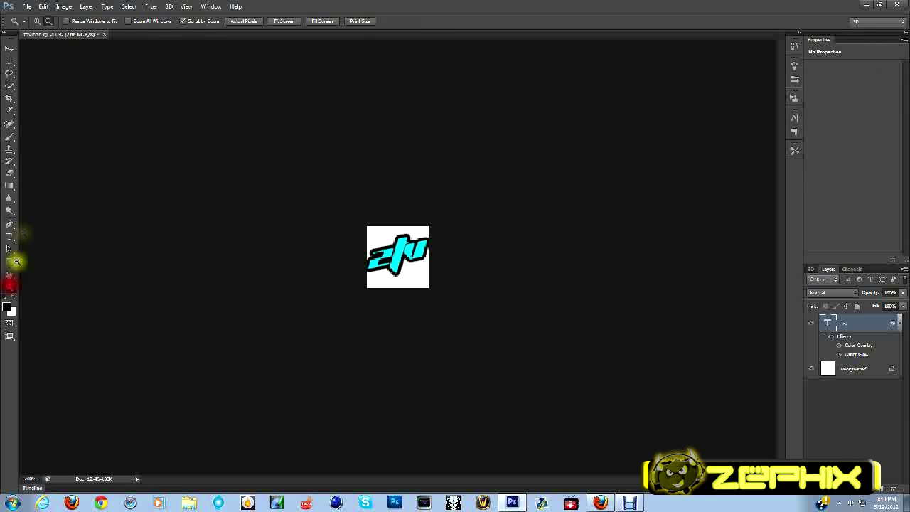
pyautogui.click(48, 25)
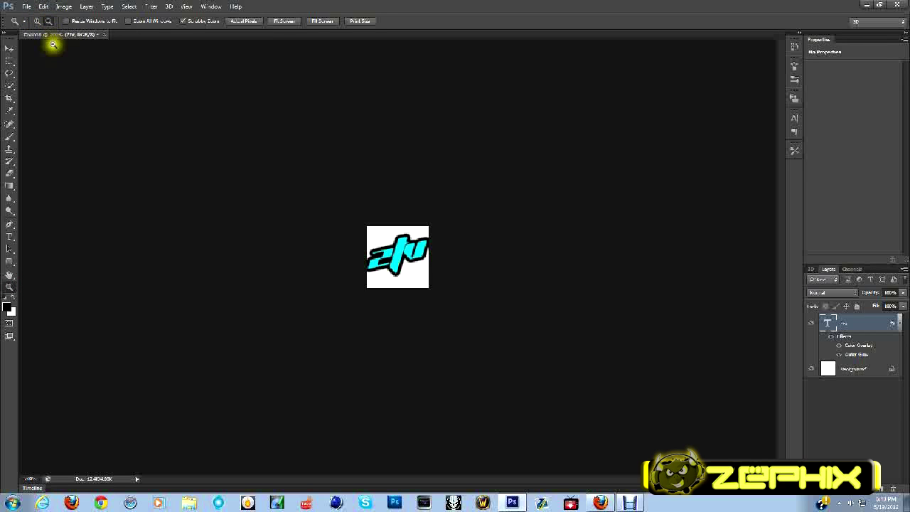
pyautogui.click(39, 20)
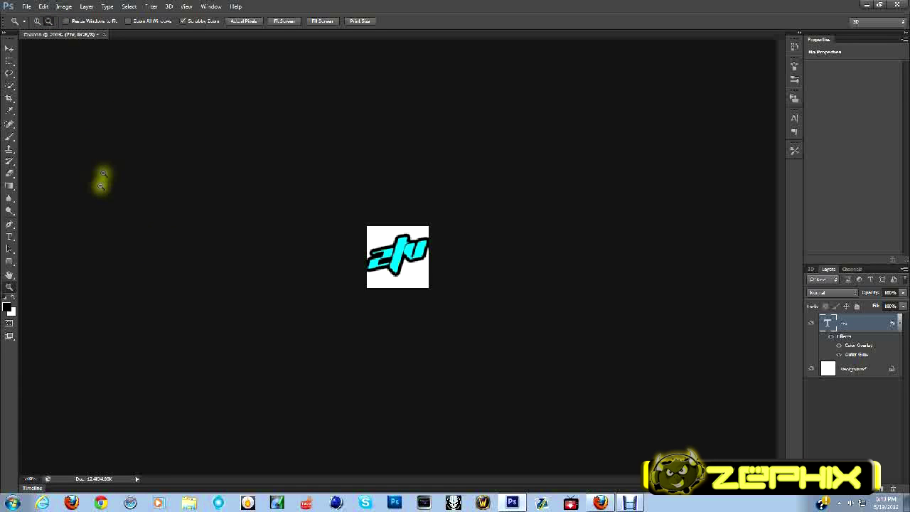
pyautogui.click(45, 20)
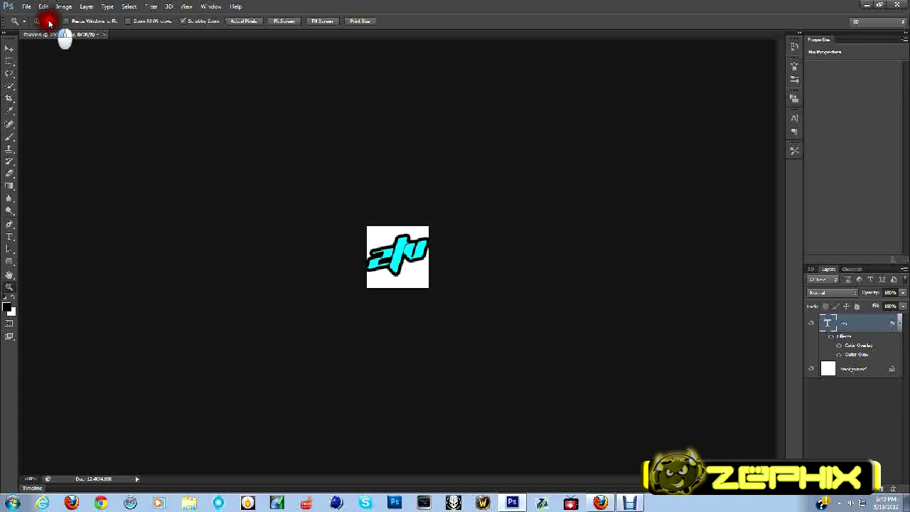
pyautogui.click(8, 54)
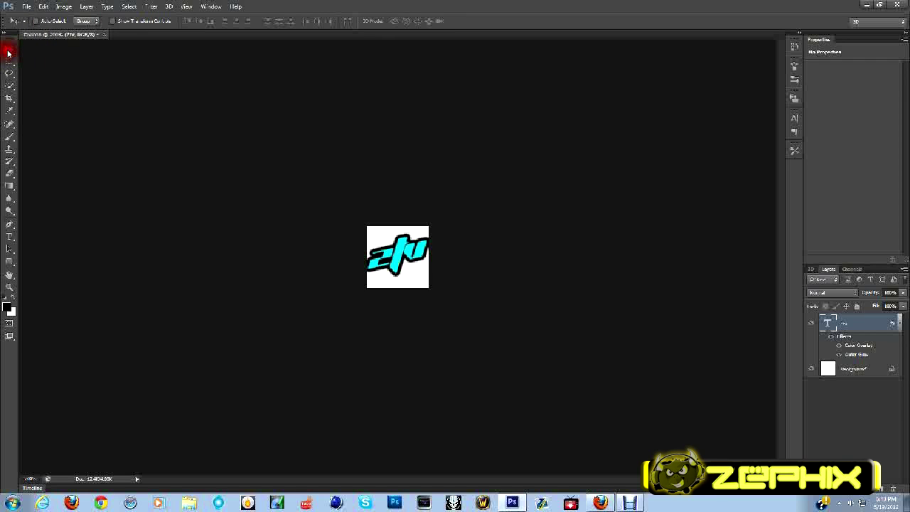
pyautogui.click(11, 287)
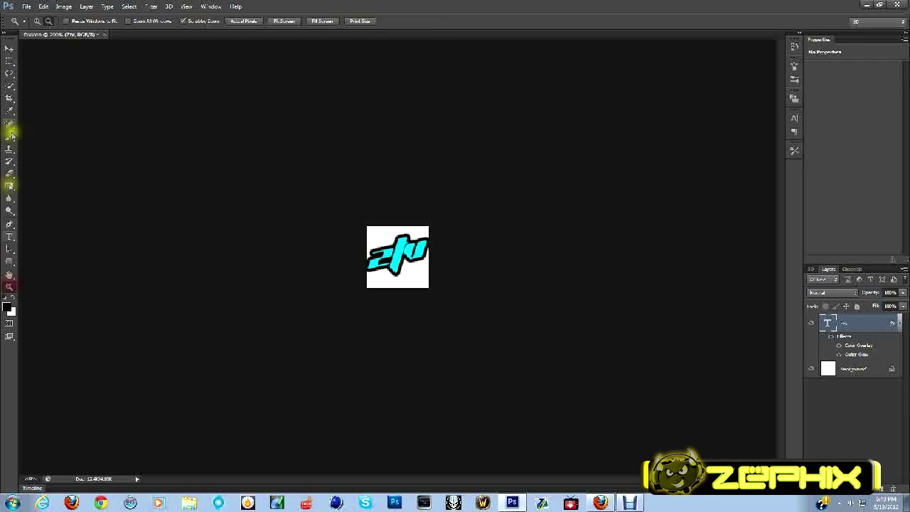
pyautogui.click(48, 20)
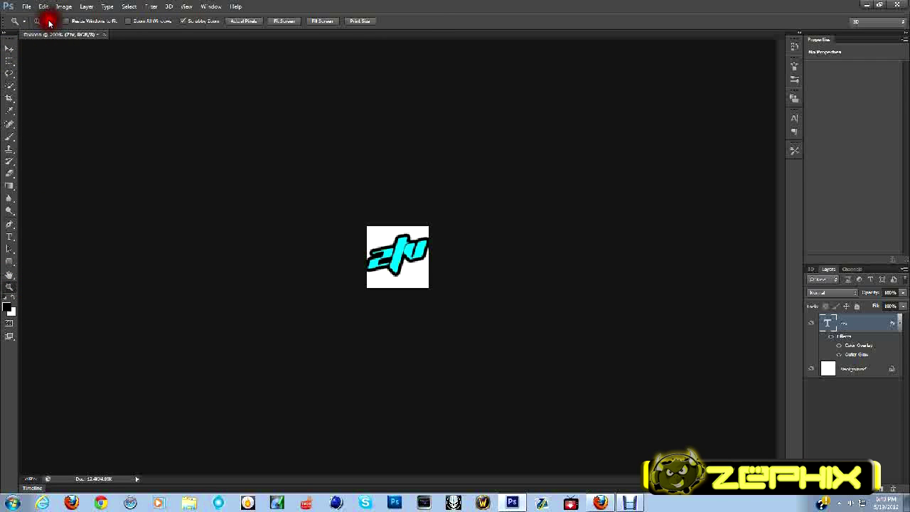
pyautogui.click(404, 260)
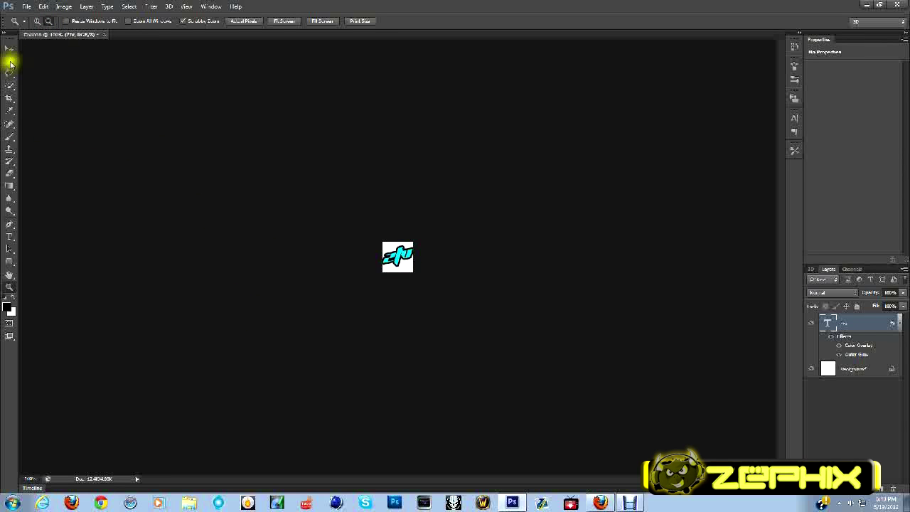
pyautogui.click(386, 261)
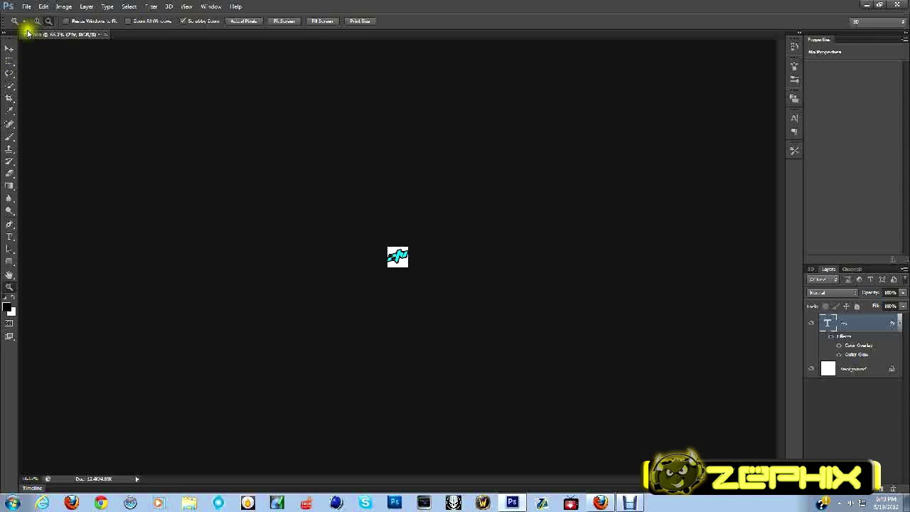
pyautogui.click(25, 7)
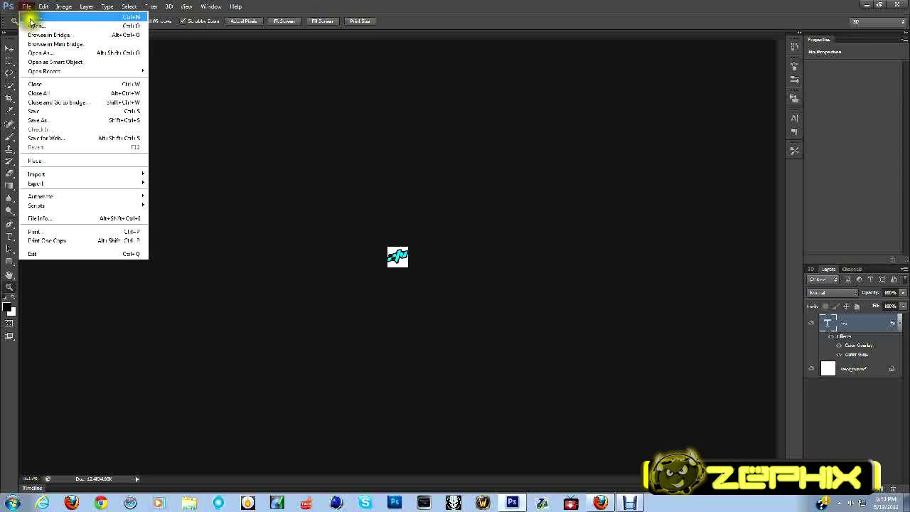
# Export the favicon through Save for Web as a PNG-24 file on the Desktop
pyautogui.click(51, 138)
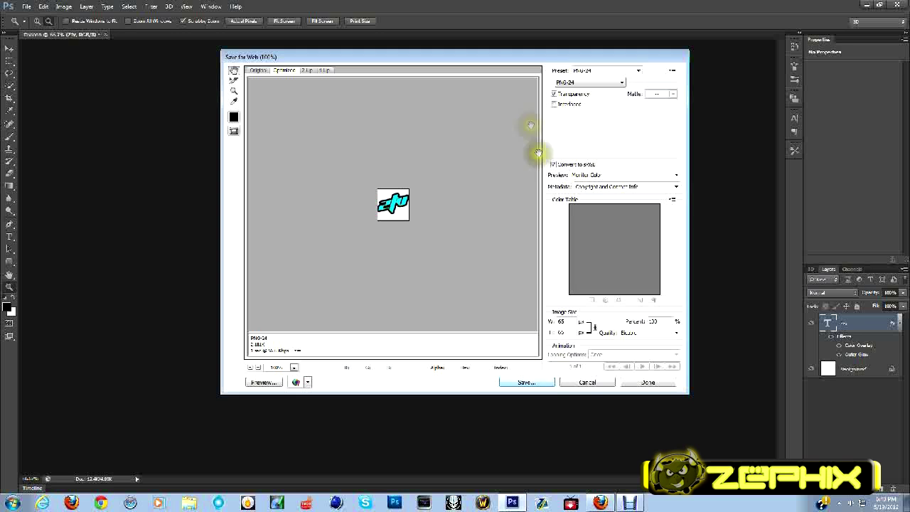
pyautogui.click(618, 83)
pyautogui.click(612, 85)
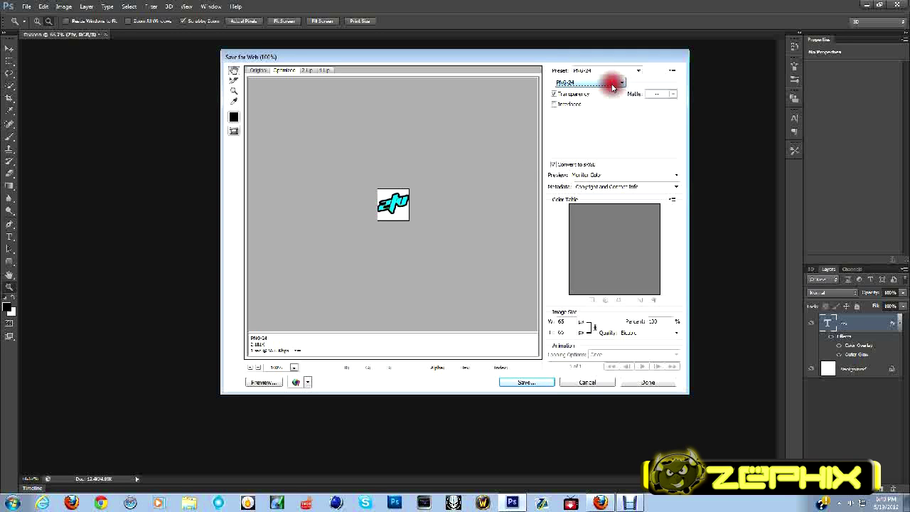
pyautogui.click(526, 383)
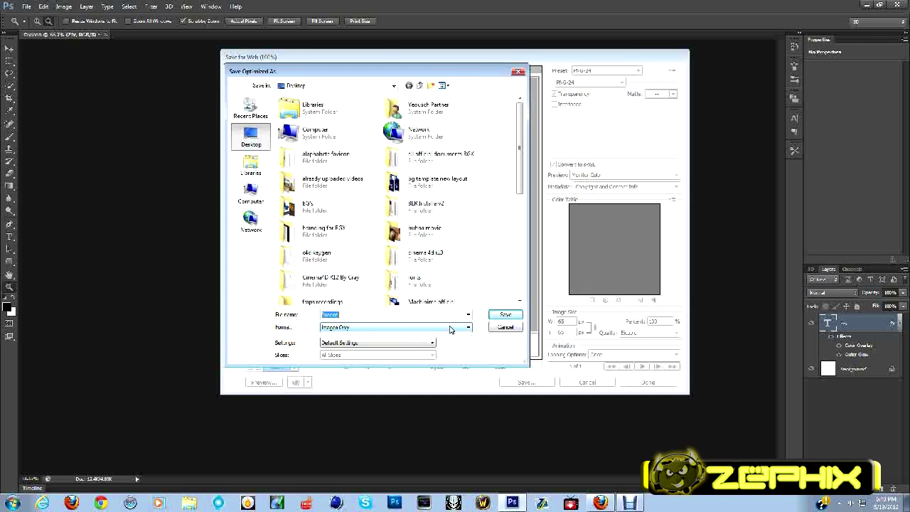
pyautogui.click(449, 327)
pyautogui.click(450, 329)
pyautogui.write('fa')
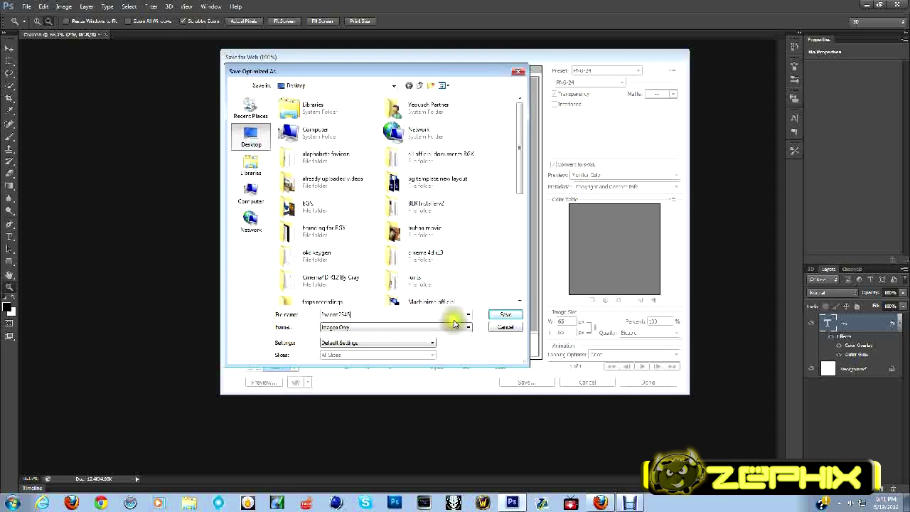
pyautogui.click(501, 314)
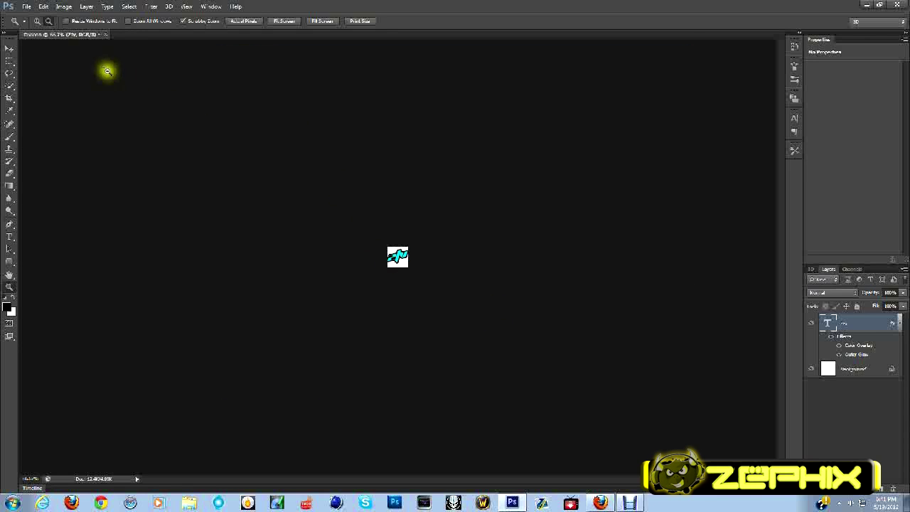
# Close the favicon document without saving and exit Photoshop
pyautogui.click(104, 34)
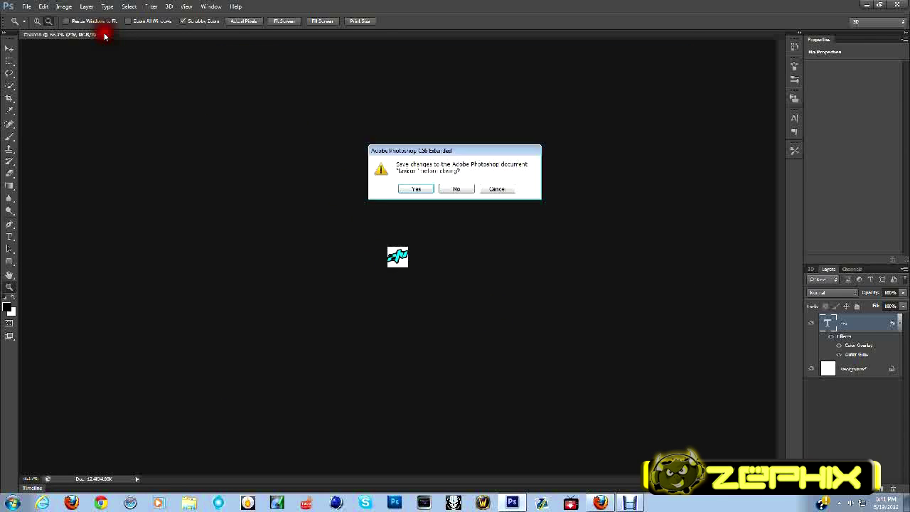
pyautogui.click(455, 190)
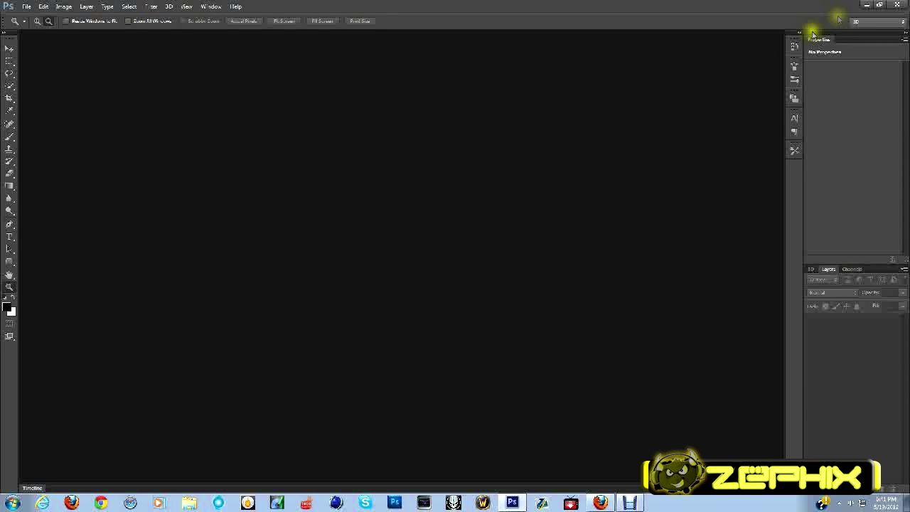
pyautogui.click(903, 7)
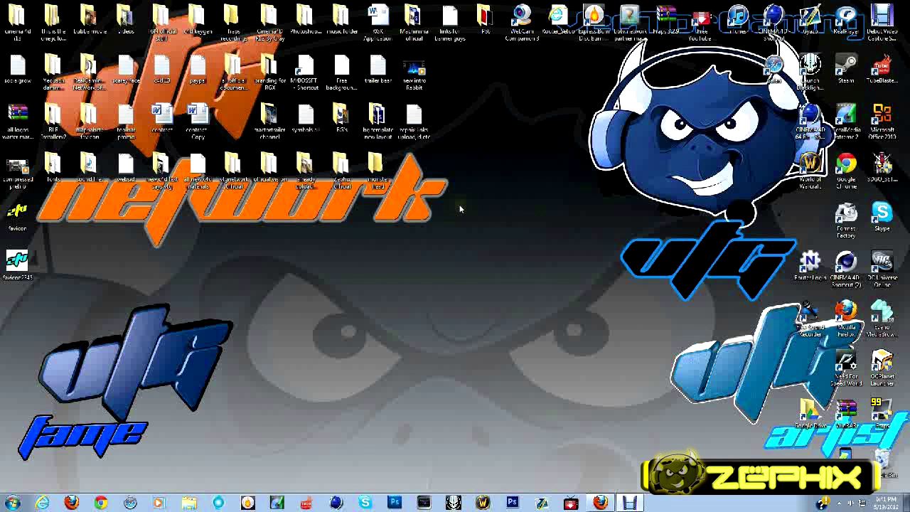
# Delete the extra favicon file and move the remaining favicon icon to the desktop's top middle
pyautogui.rightClick(20, 269)
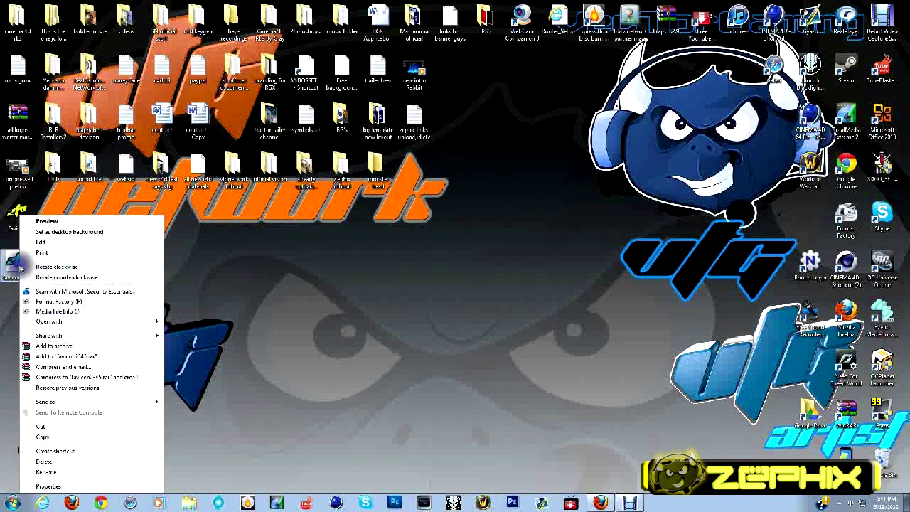
pyautogui.click(62, 464)
pyautogui.click(489, 277)
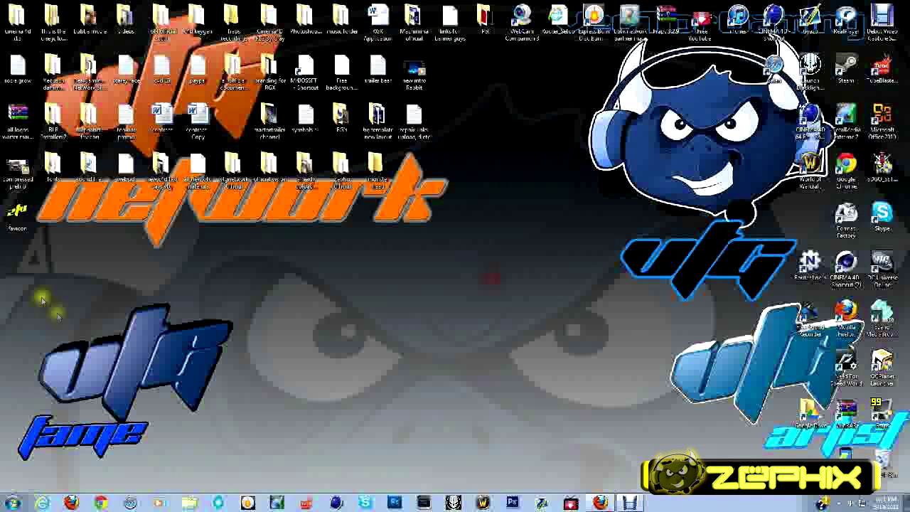
pyautogui.click(14, 219)
pyautogui.moveTo(14, 219); pyautogui.dragTo(435, 171)
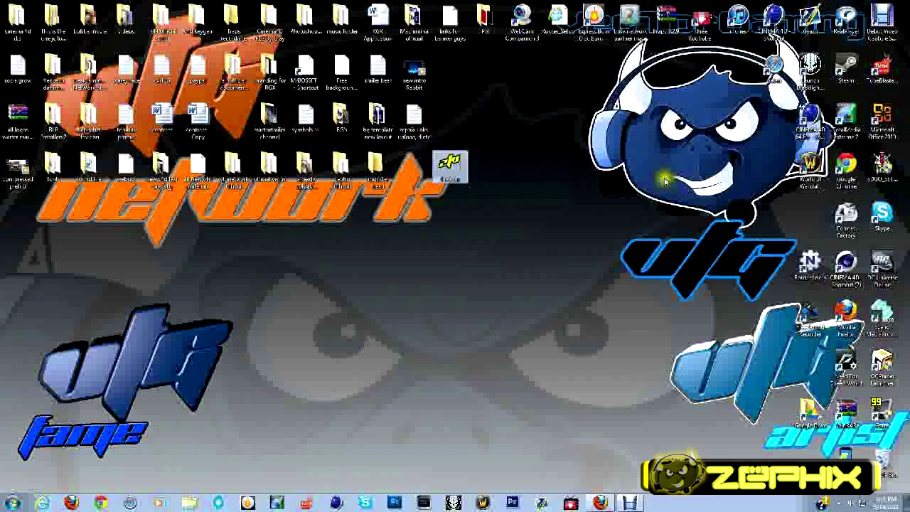
pyautogui.click(845, 229)
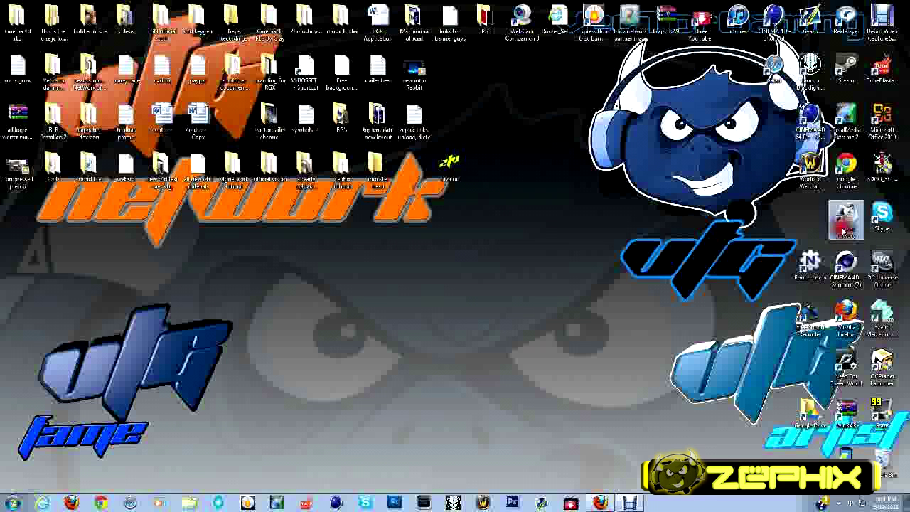
# Launch Format Factory, decline the latest-version download, and move its window down-right
pyautogui.doubleClick(845, 229)
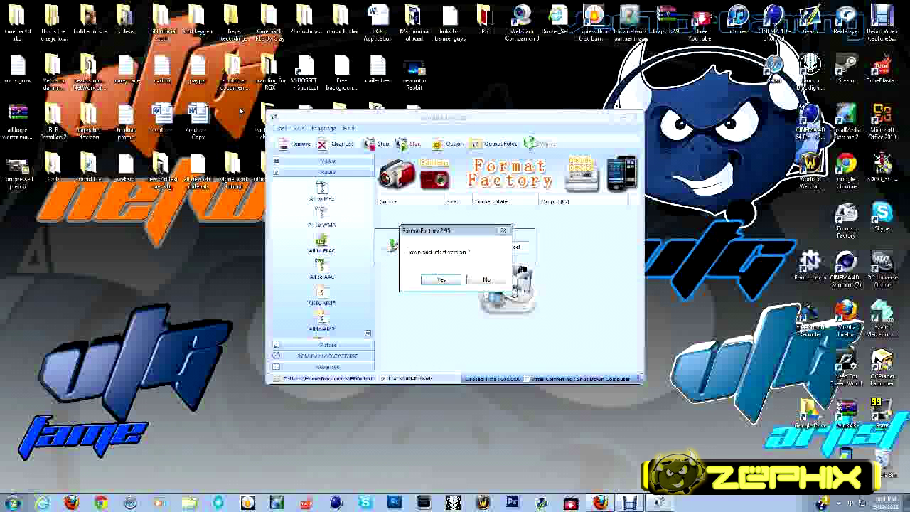
pyautogui.click(486, 281)
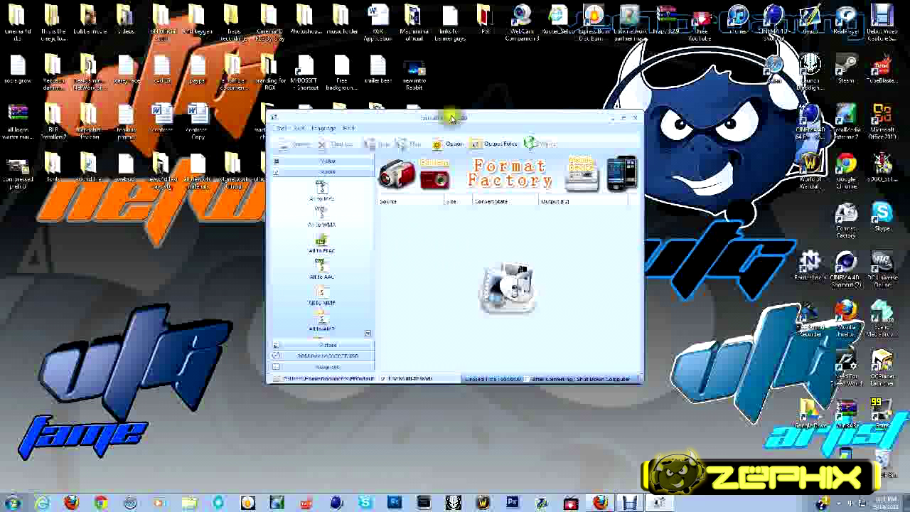
pyautogui.moveTo(455, 116); pyautogui.dragTo(471, 196)
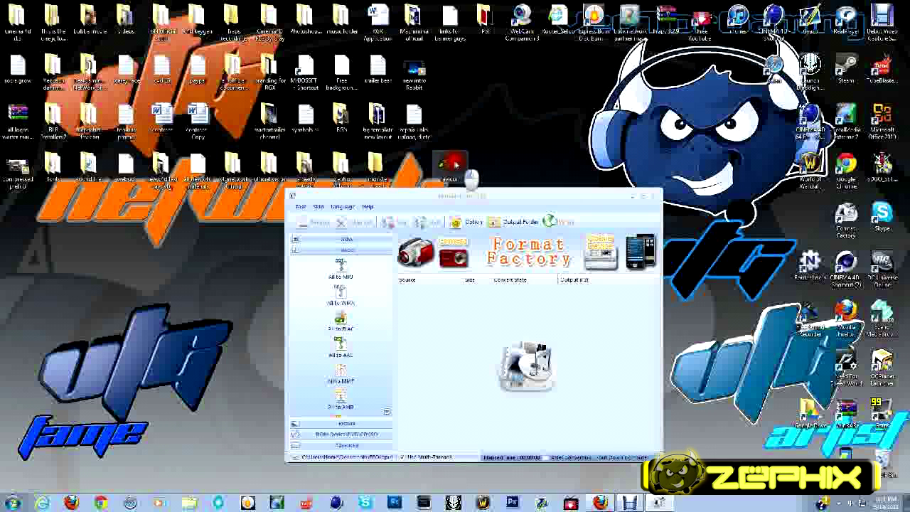
# Drop the favicon PNG into Format Factory and pick All to ICO as the picture output
pyautogui.moveTo(459, 173); pyautogui.dragTo(442, 321)
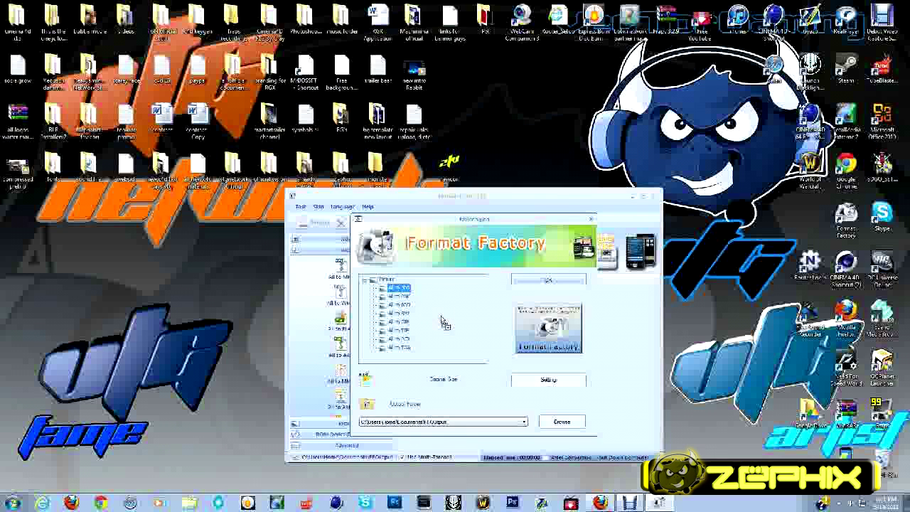
pyautogui.click(418, 297)
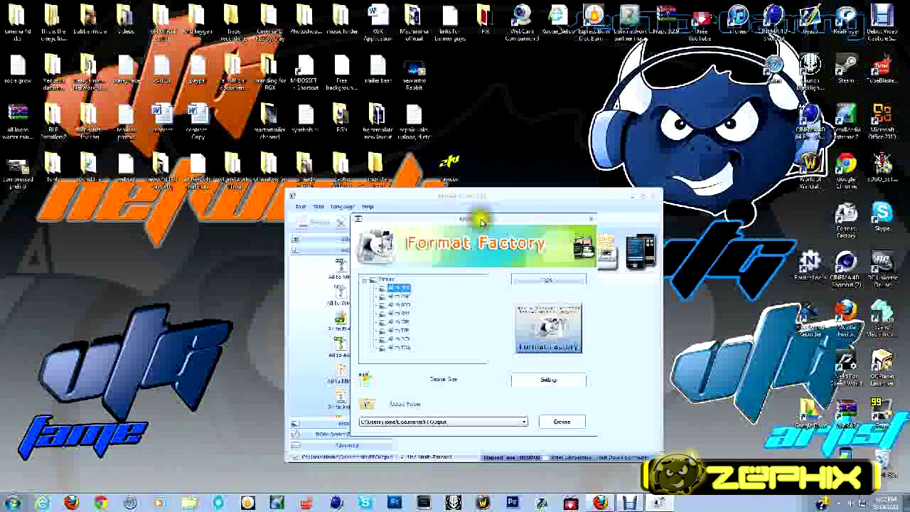
pyautogui.moveTo(481, 223); pyautogui.dragTo(225, 210)
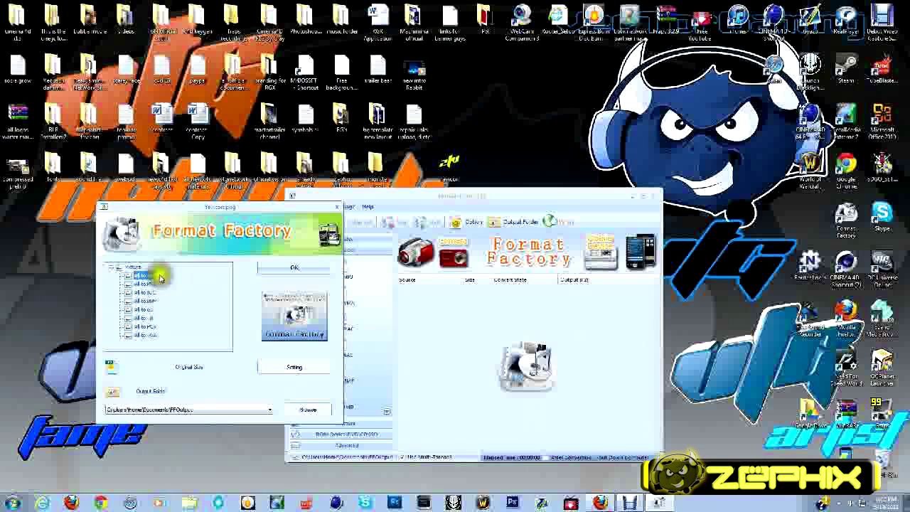
pyautogui.click(145, 293)
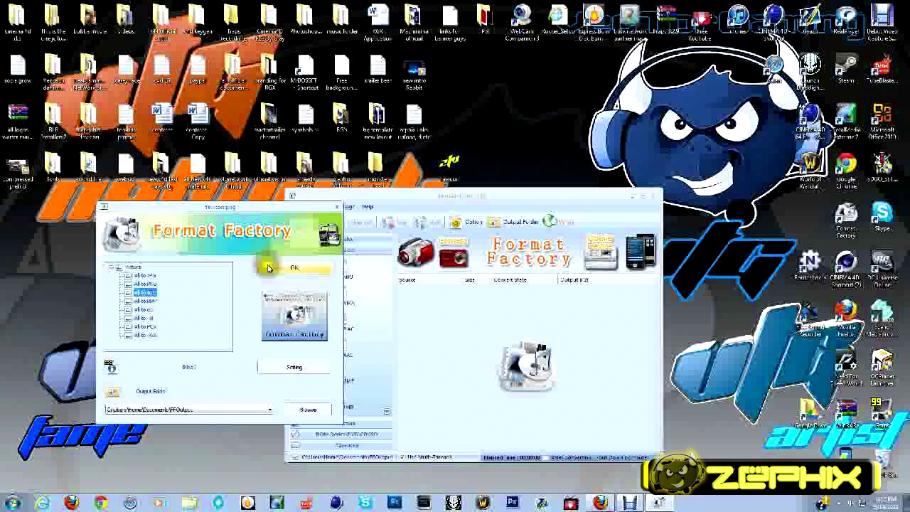
# Confirm the ICO settings, start converting the favicon task, and open the FFOutput folder
pyautogui.click(283, 269)
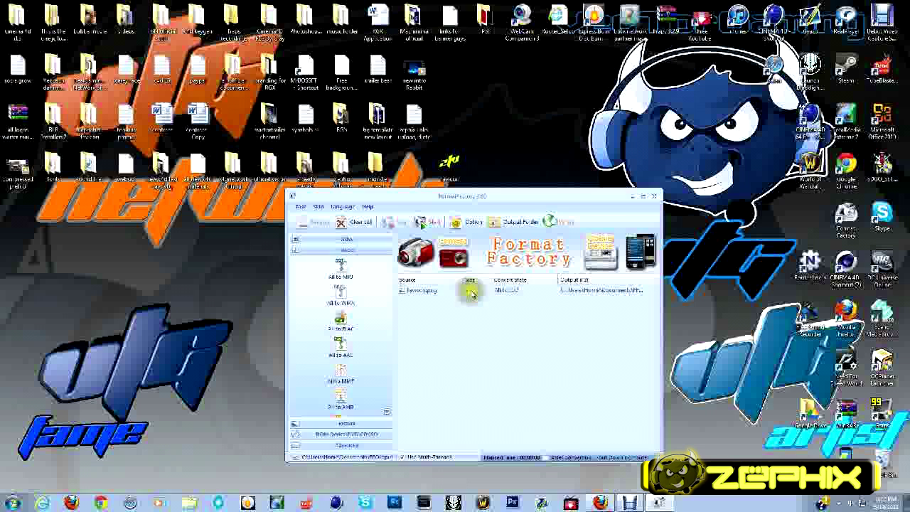
pyautogui.click(479, 291)
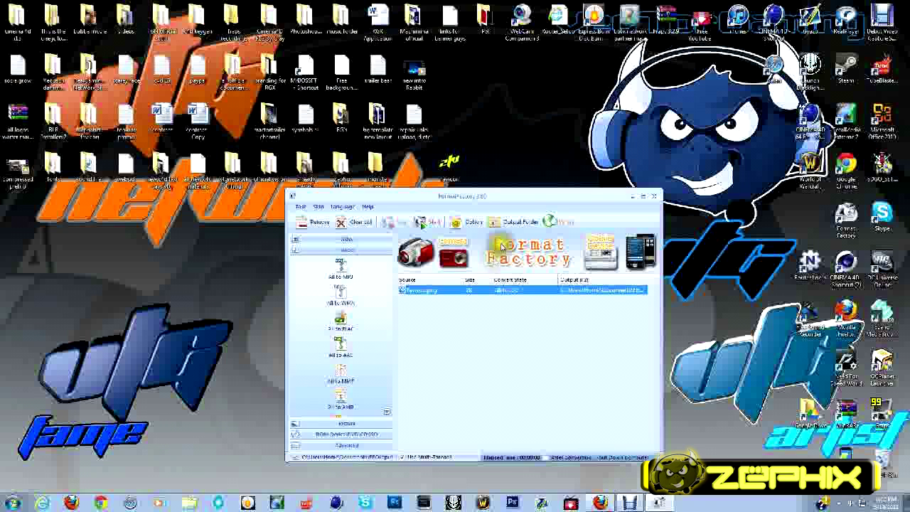
pyautogui.click(431, 222)
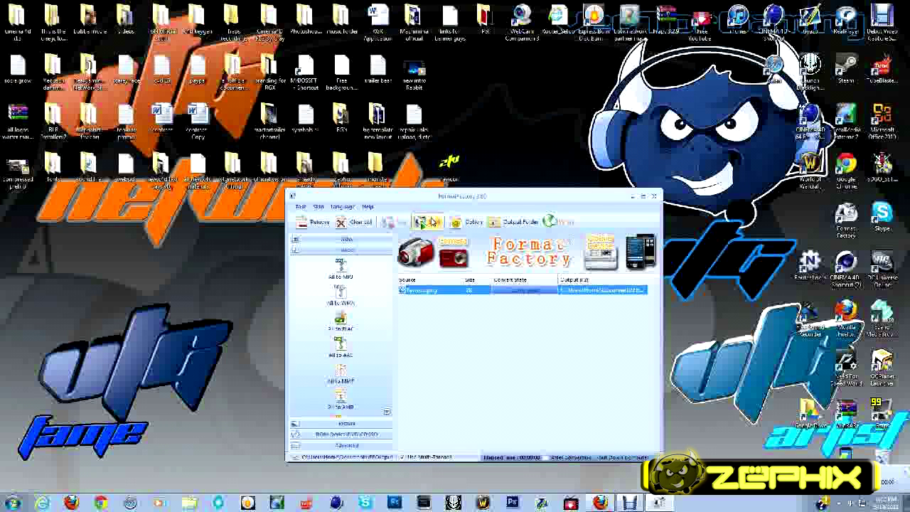
pyautogui.click(532, 224)
# Move the converted favicon.ico to the desktop and close Explorer and Format Factory
pyautogui.click(384, 251)
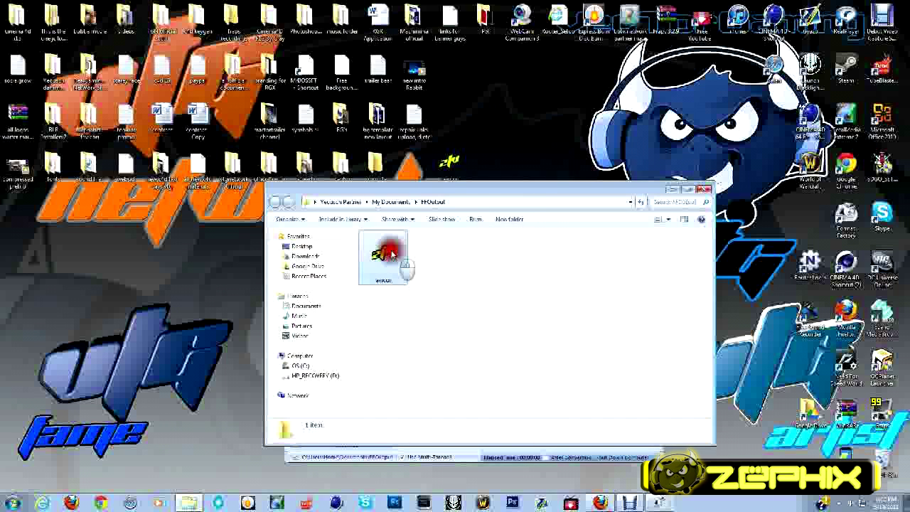
pyautogui.moveTo(459, 150); pyautogui.dragTo(486, 118)
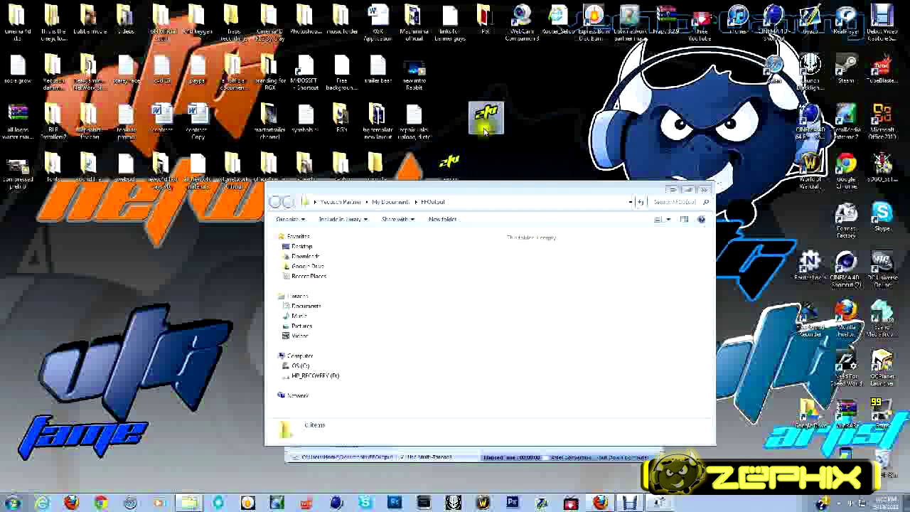
pyautogui.click(695, 190)
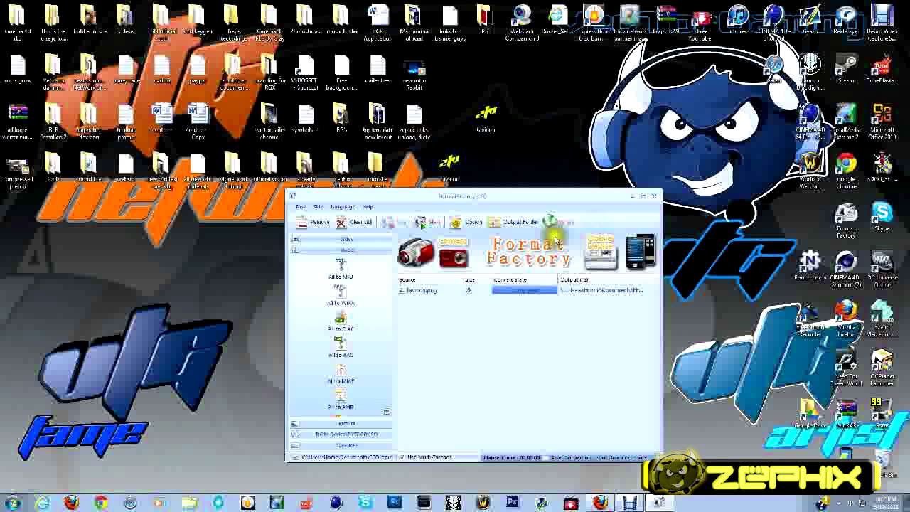
pyautogui.click(653, 197)
# Place the new favicon.ico beside the old PNG and preview it
pyautogui.moveTo(486, 118); pyautogui.dragTo(485, 170)
pyautogui.keyDown('ctrl'); pyautogui.click(450, 165); pyautogui.keyUp('ctrl')
pyautogui.click(486, 169)
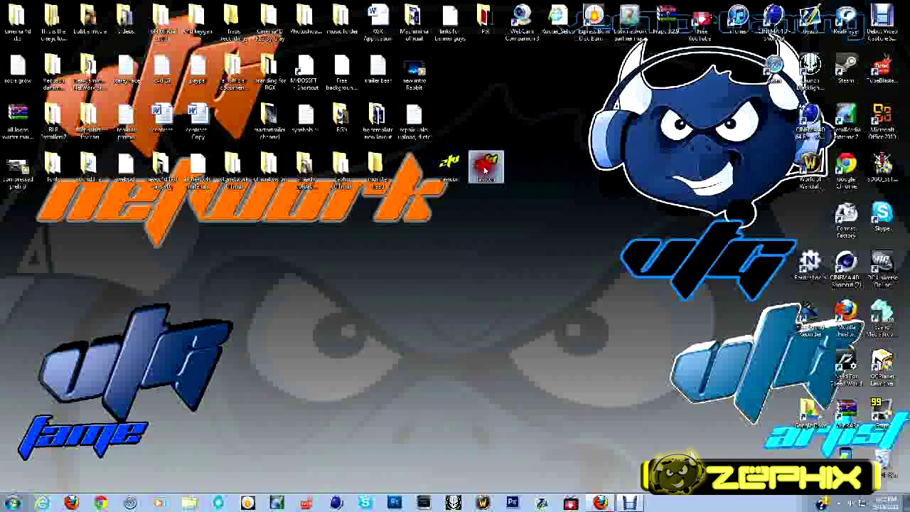
pyautogui.doubleClick(486, 168)
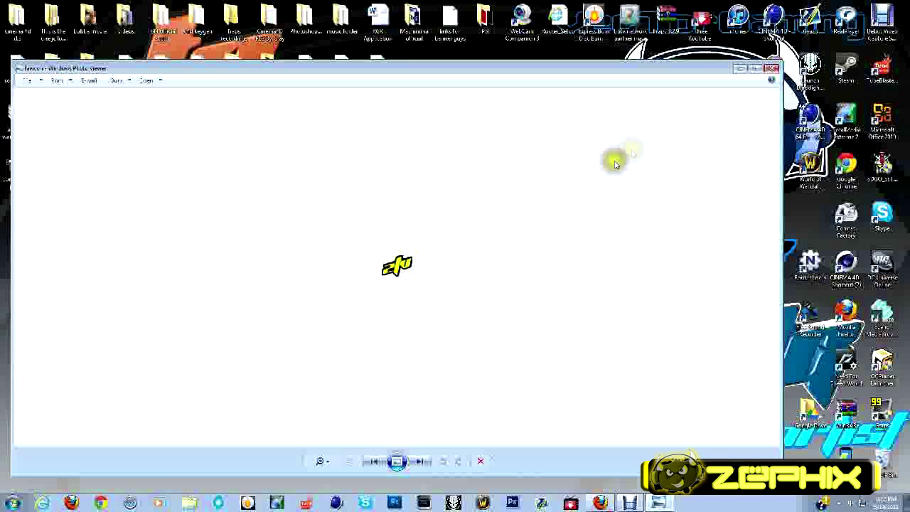
pyautogui.click(774, 68)
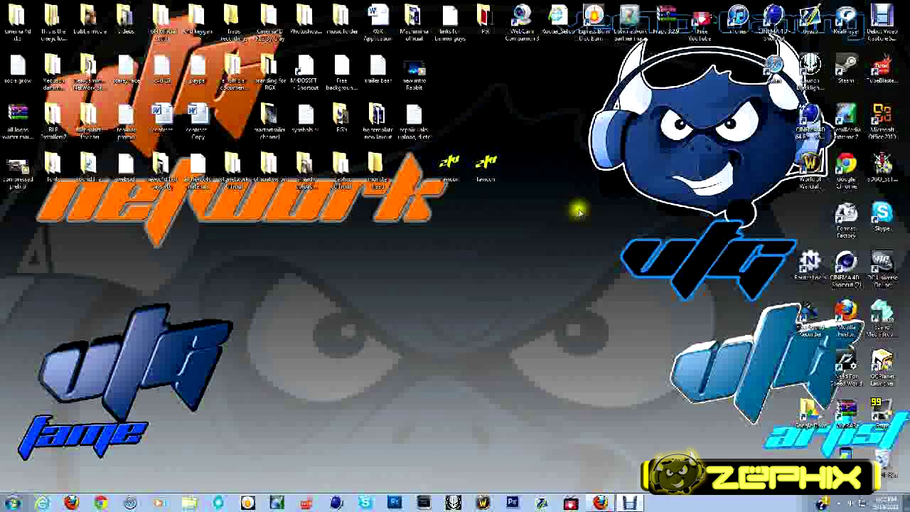
# Delete the old 65×65 favicon PNG, reposition the remaining icon, and launch Internet Explorer
pyautogui.rightClick(454, 165)
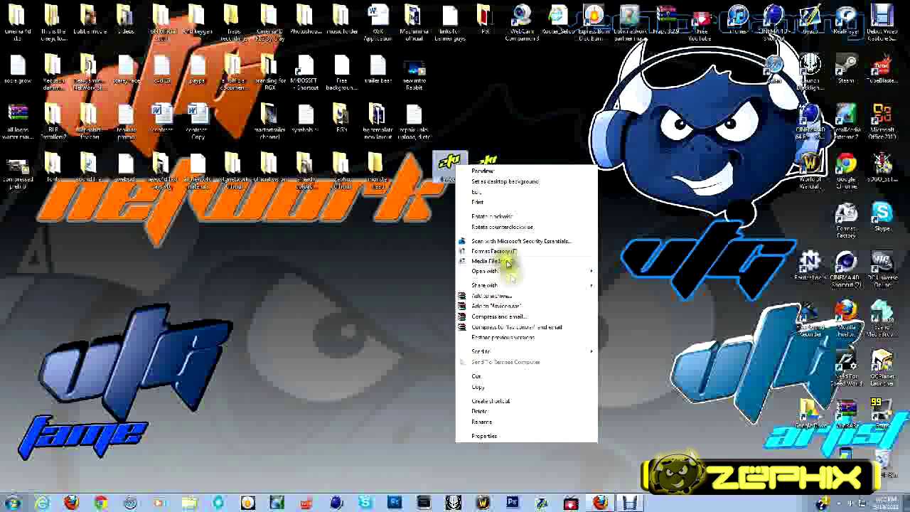
pyautogui.click(480, 411)
pyautogui.click(481, 278)
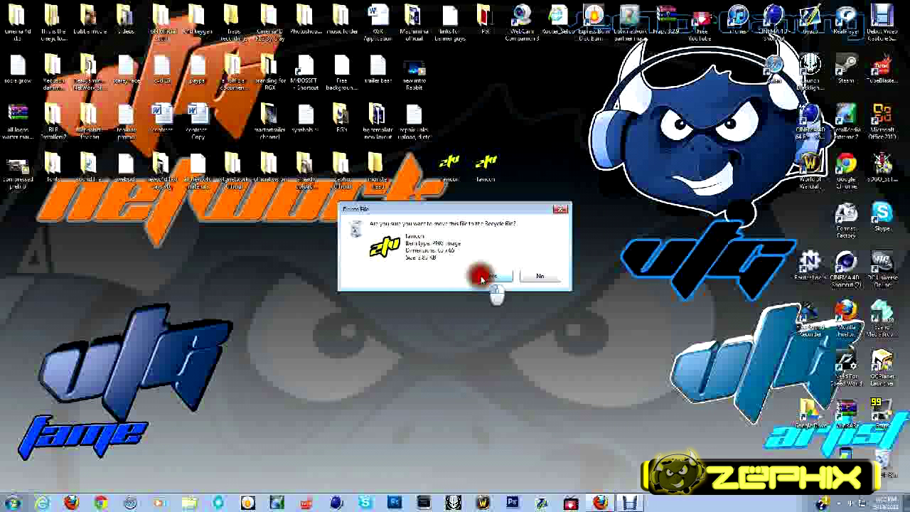
pyautogui.moveTo(488, 171); pyautogui.dragTo(430, 192)
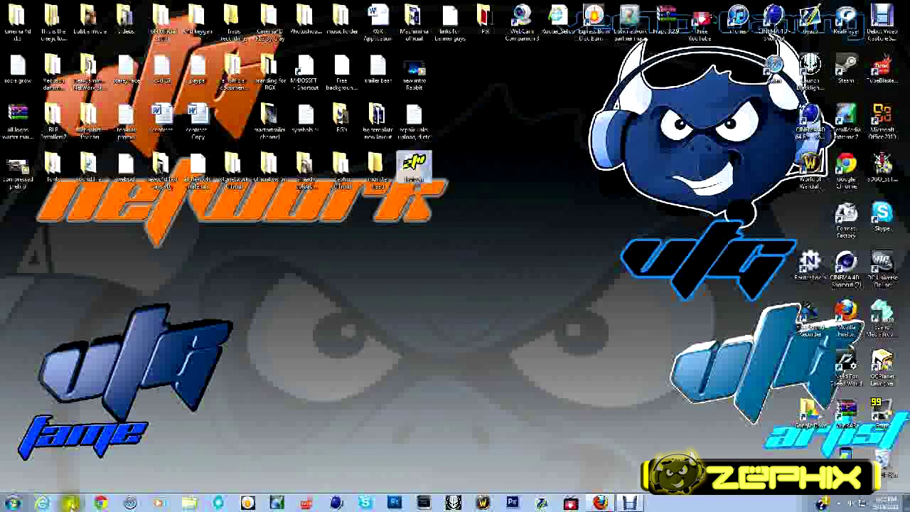
pyautogui.moveTo(71, 503); pyautogui.dragTo(41, 504)
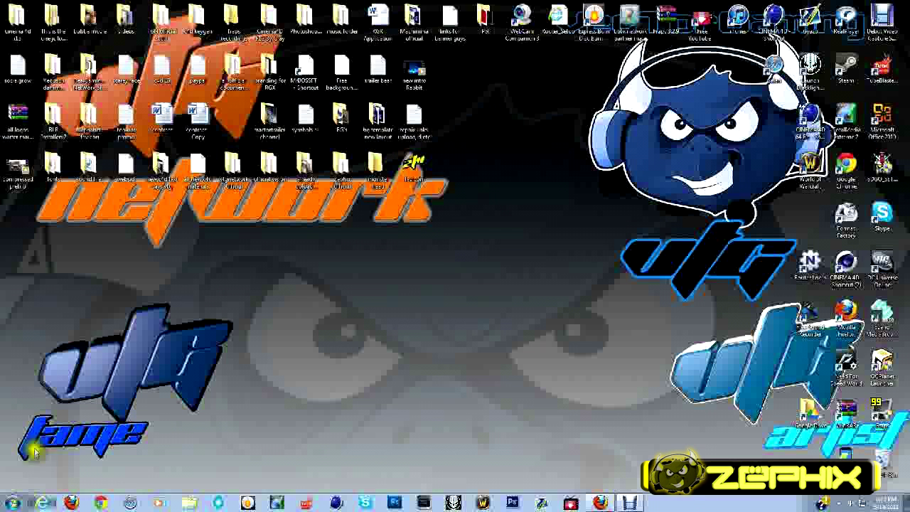
pyautogui.click(42, 503)
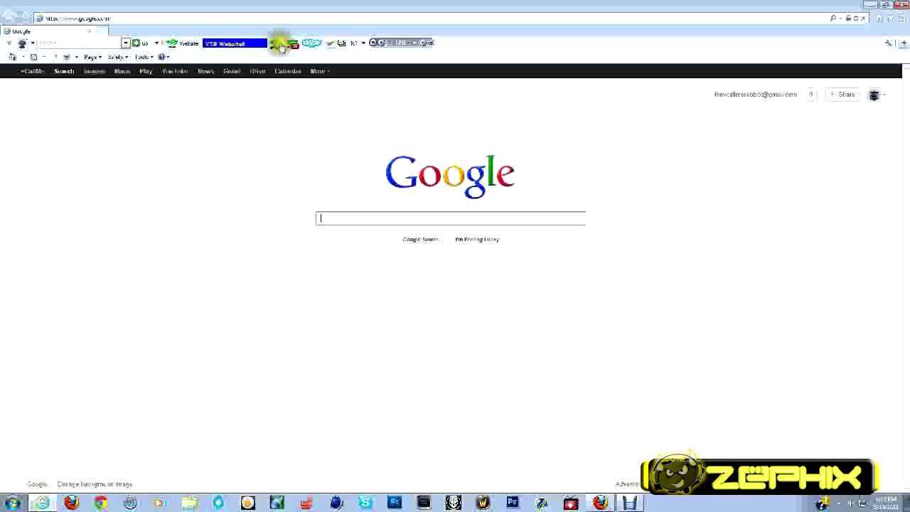
# Dismiss the toolbar's YouTube panel and go to the vtgnetwork.com team website
pyautogui.click(282, 45)
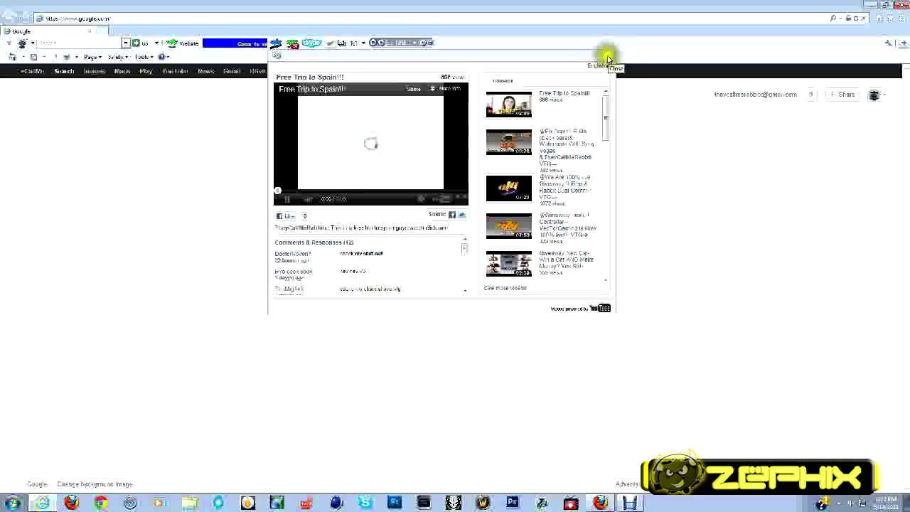
pyautogui.click(608, 58)
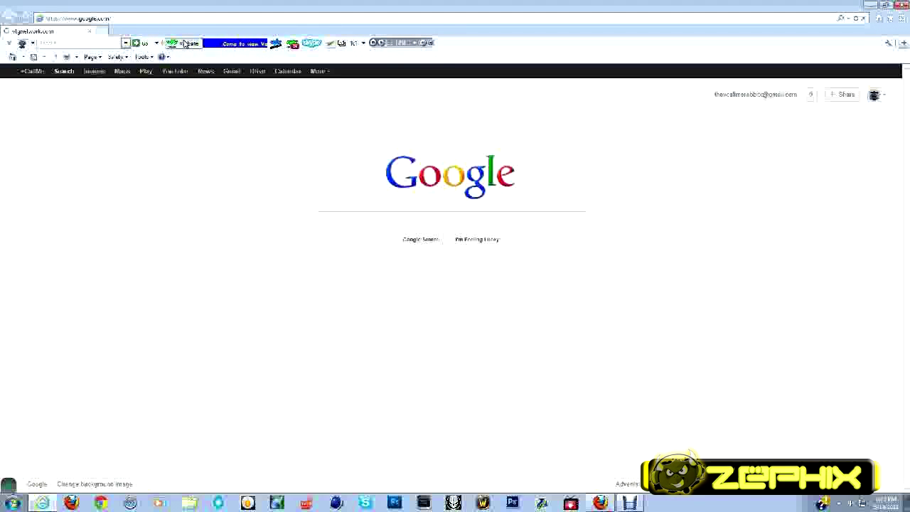
pyautogui.click(183, 43)
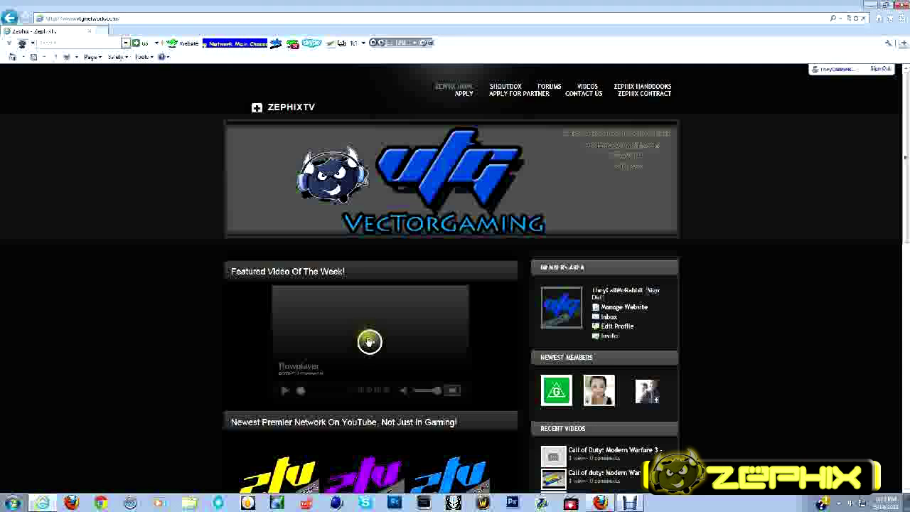
# Choose Manage Website in the Members Area to reach the Webs site manager
pyautogui.click(624, 307)
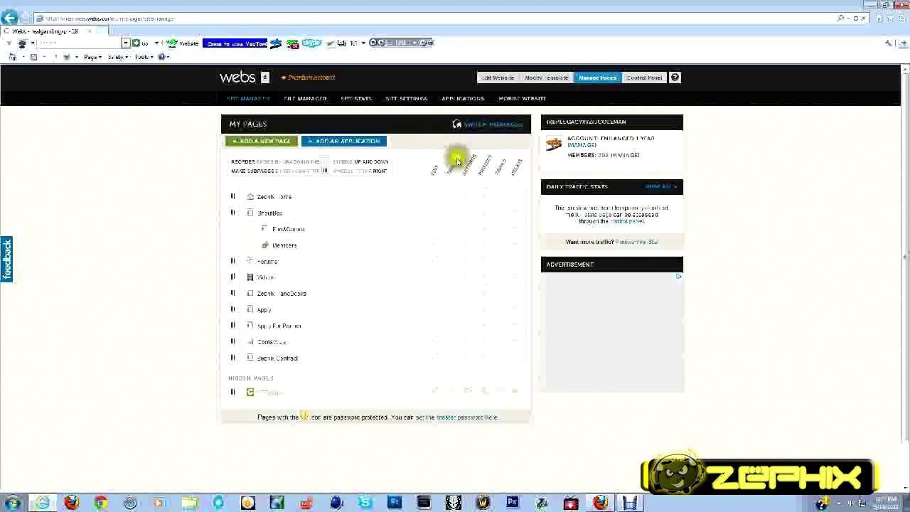
# Upload Desktop favicon.ico via File Manager's Other section and Single File Uploader, then show the desktop
pyautogui.click(323, 99)
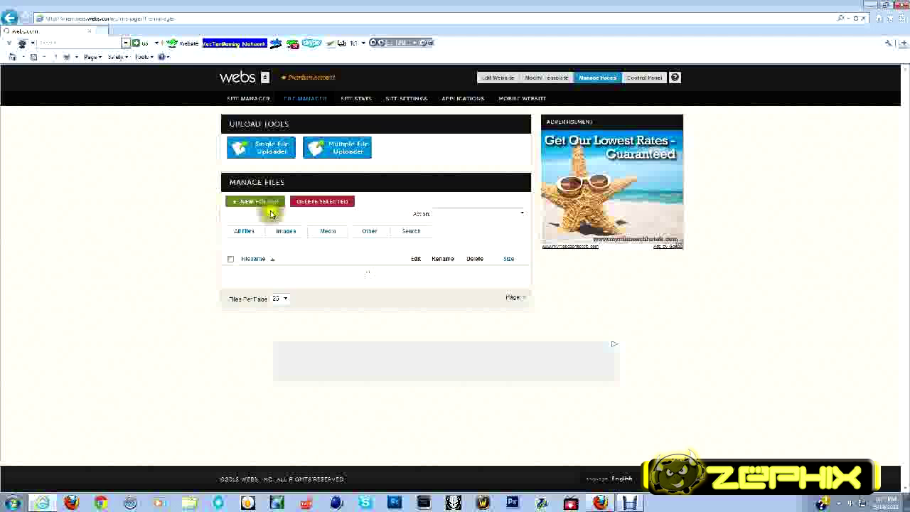
pyautogui.click(364, 234)
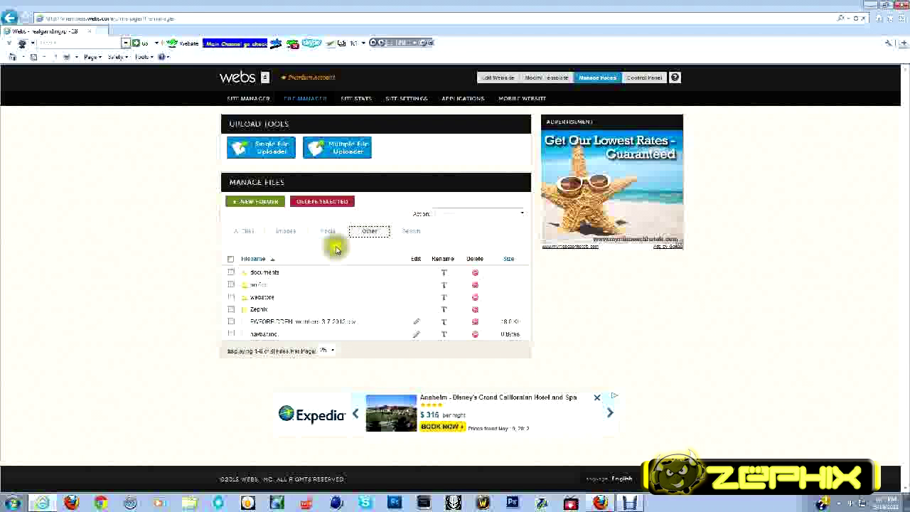
pyautogui.click(263, 147)
pyautogui.click(503, 234)
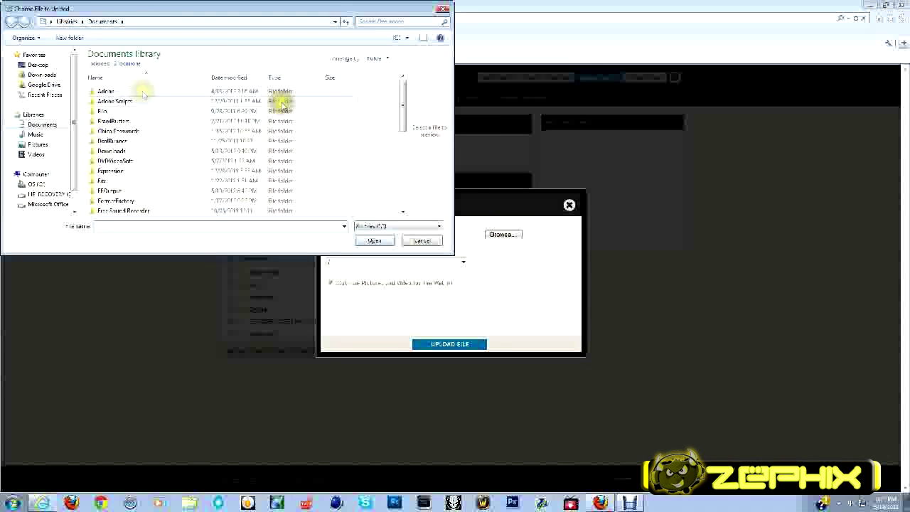
pyautogui.click(39, 65)
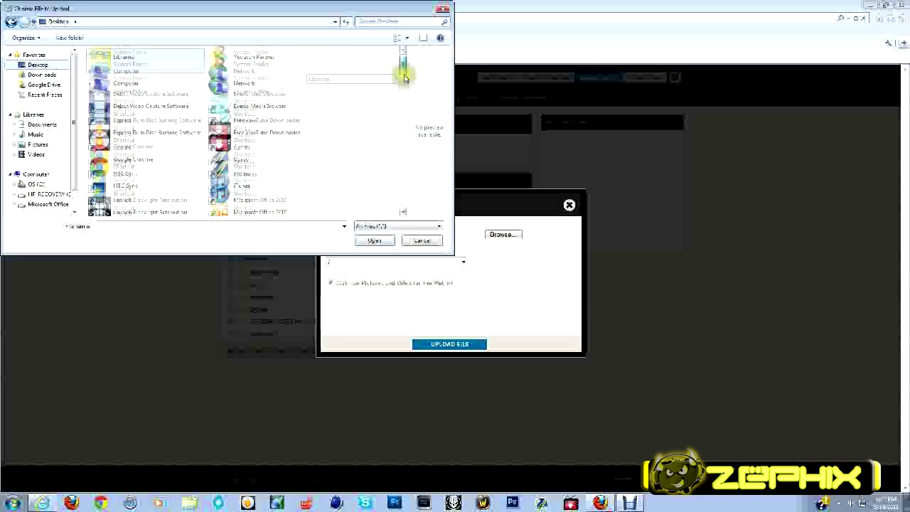
pyautogui.moveTo(402, 75); pyautogui.dragTo(386, 162)
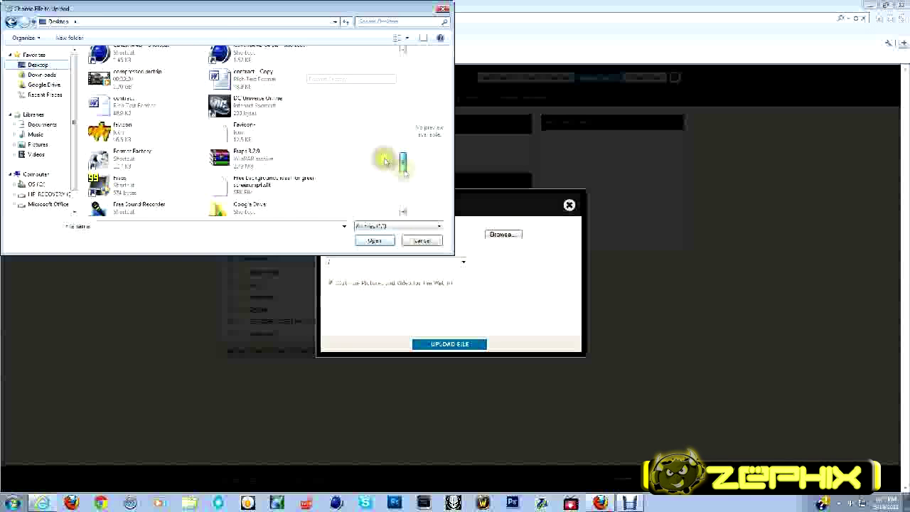
pyautogui.click(165, 134)
pyautogui.click(375, 241)
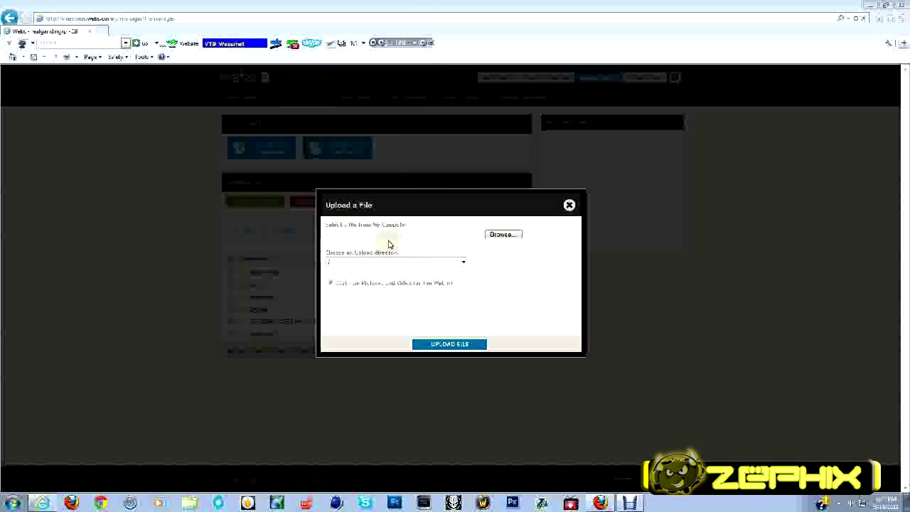
pyautogui.click(450, 345)
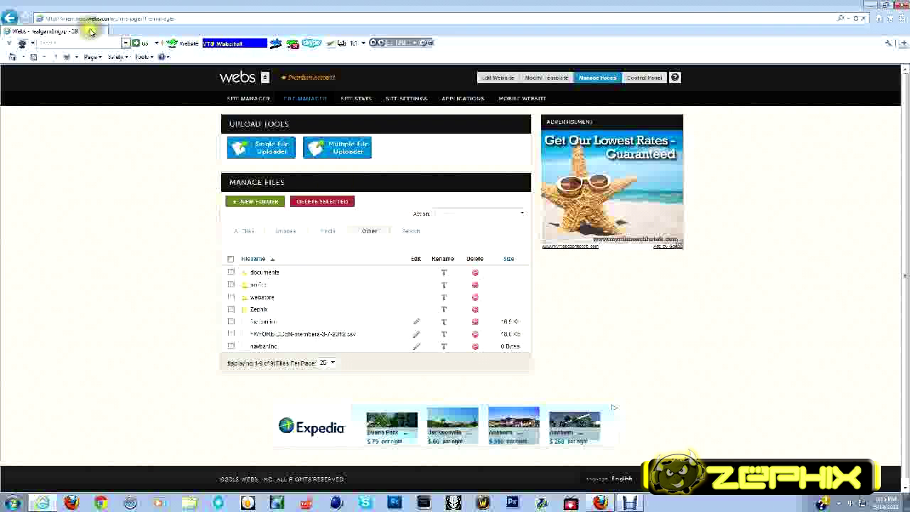
pyautogui.press('super+d')
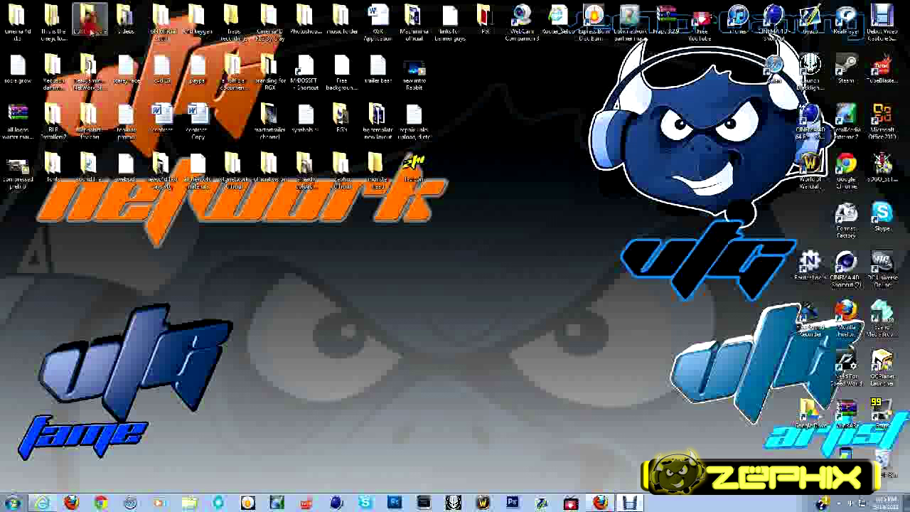
pyautogui.click(334, 324)
pyautogui.click(631, 503)
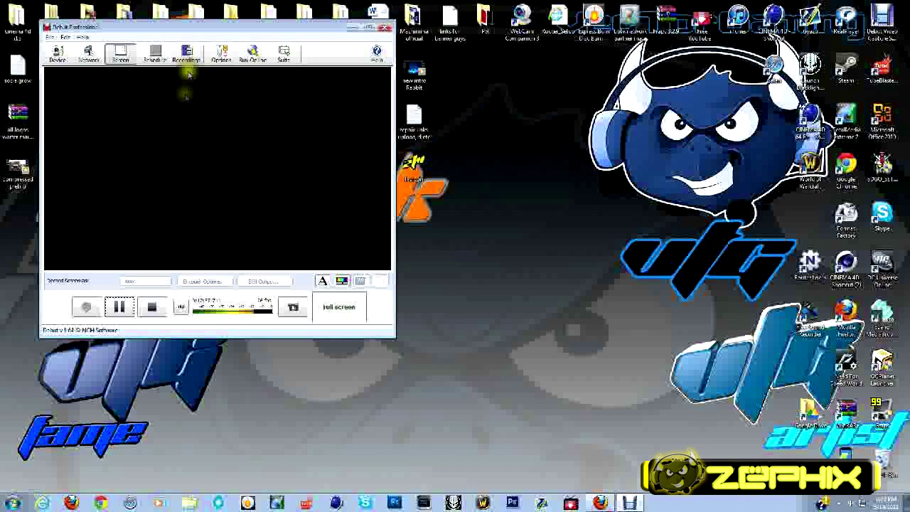